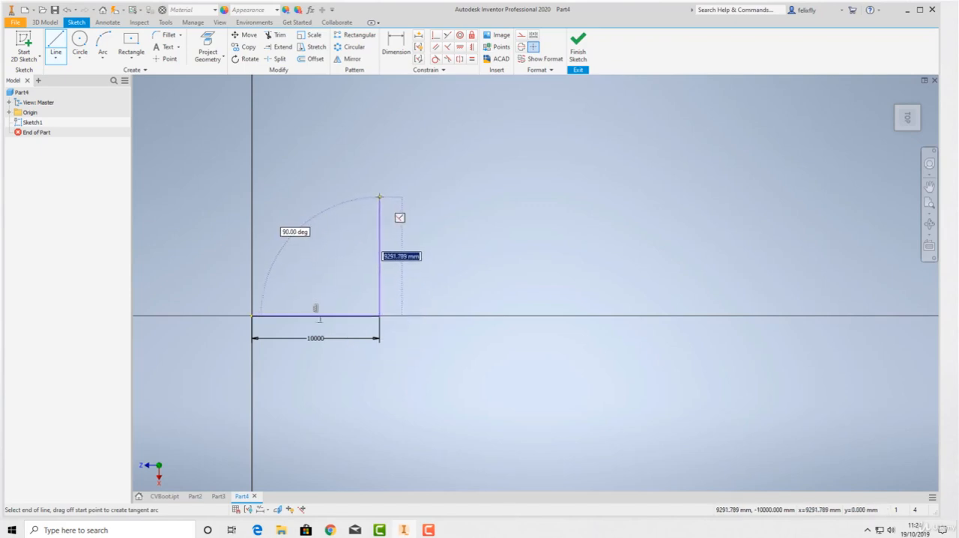
Continue the line chain with a 10000 mm vertical line upward and a 5000 mm horizontal line to the right.
{"action": "type", "text": "10000"}
{"action": "key", "text": "Return"}
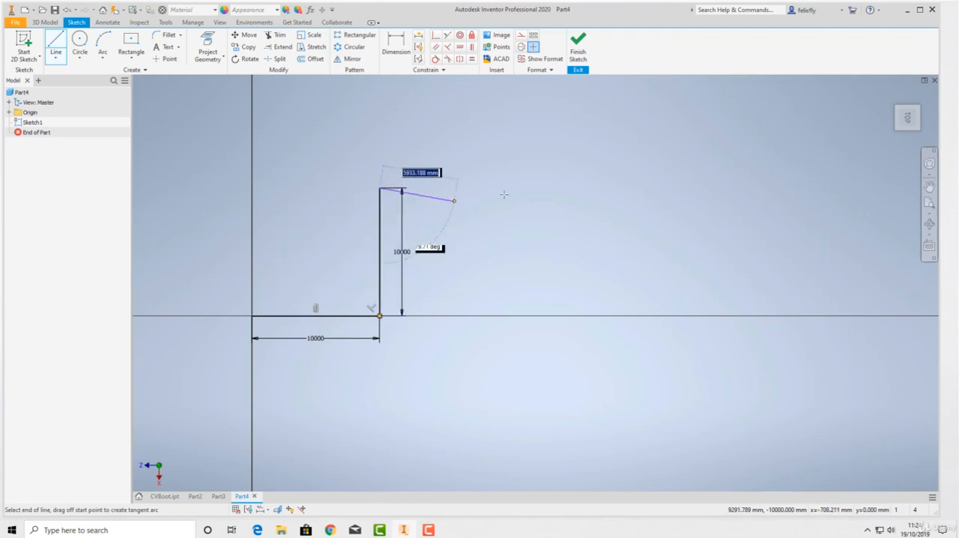
{"action": "type", "text": "5"}
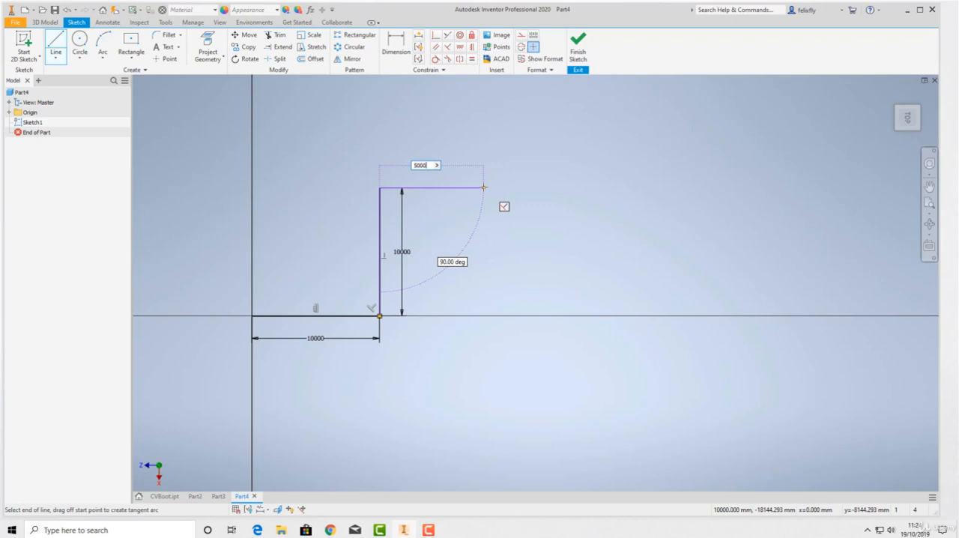
{"action": "type", "text": "000"}
{"action": "key", "text": "Return"}
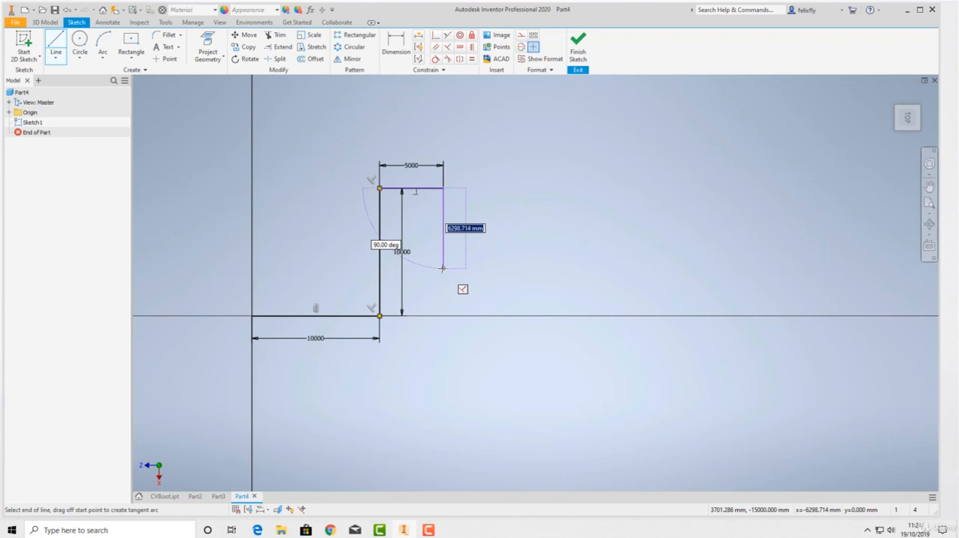
Continue the chain with a 5000 mm line straight down and a 15000 mm horizontal line to the right.
{"action": "type", "text": "5000"}
{"action": "key", "text": "Return"}
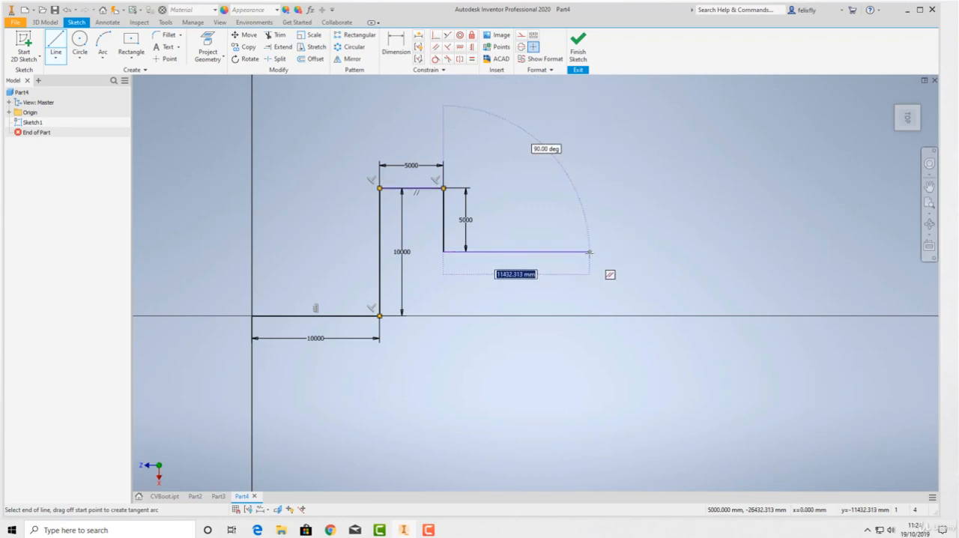
{"action": "type", "text": "150"}
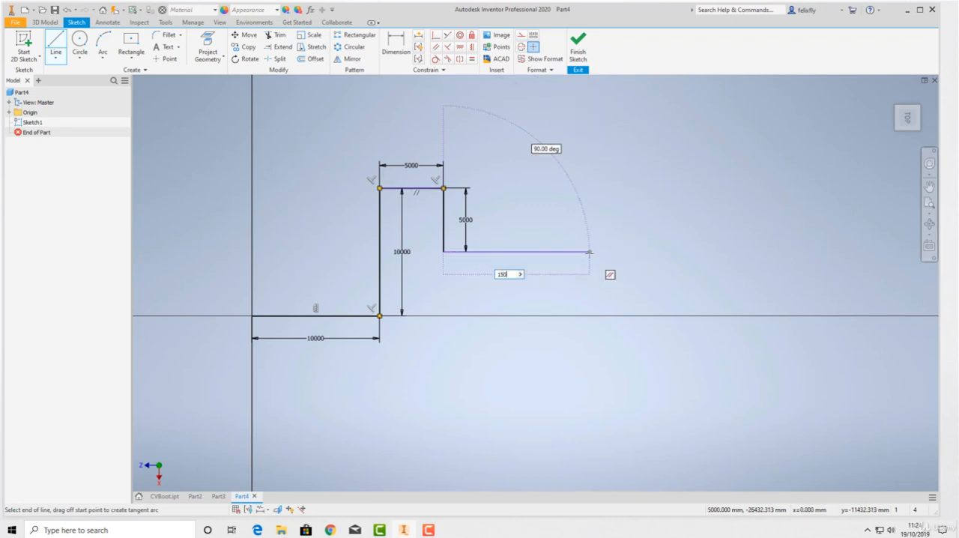
{"action": "type", "text": "00"}
{"action": "key", "text": "Return"}
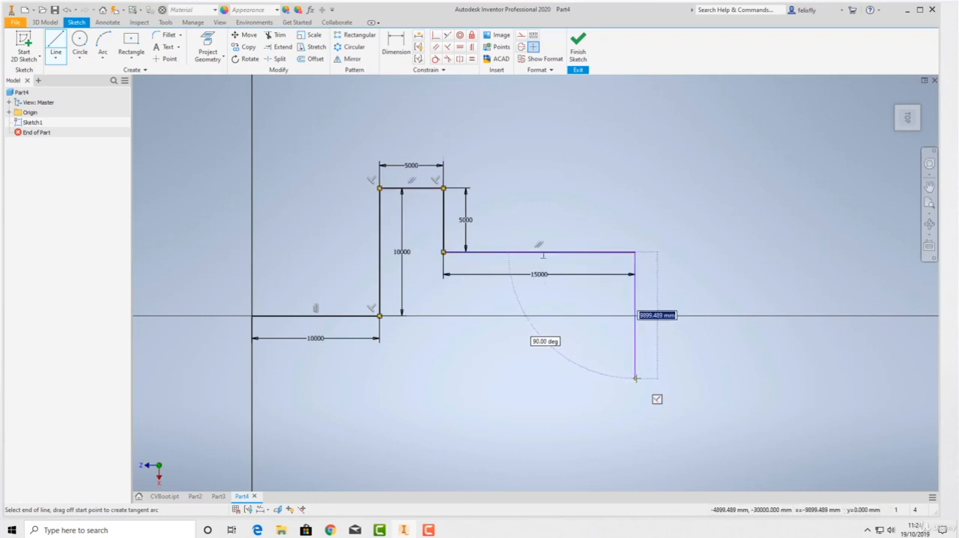
Add a 10000 mm line straight down and a 30000 mm horizontal line back to the vertical axis, then end the chain.
{"action": "type", "text": "10000"}
{"action": "key", "text": "Return"}
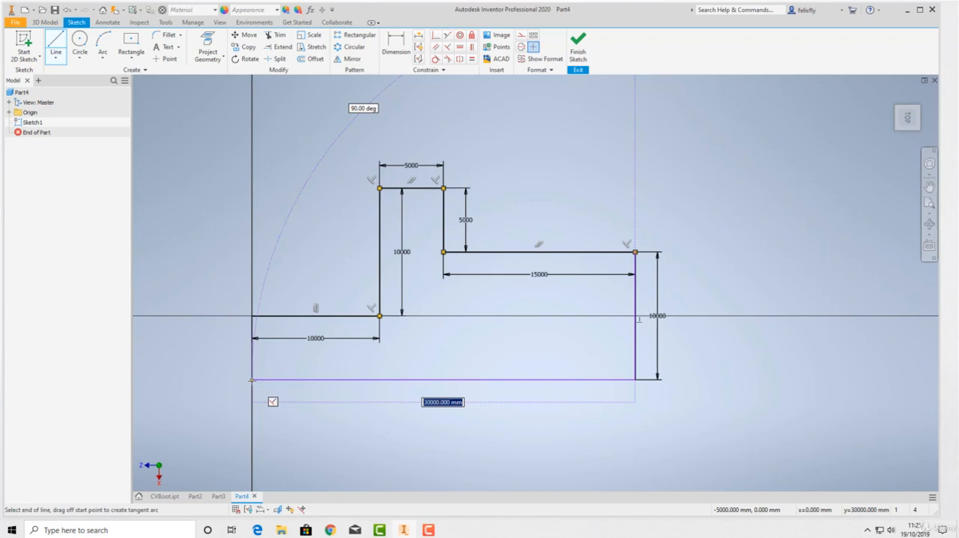
{"action": "left_click", "coordinate": [251, 380]}
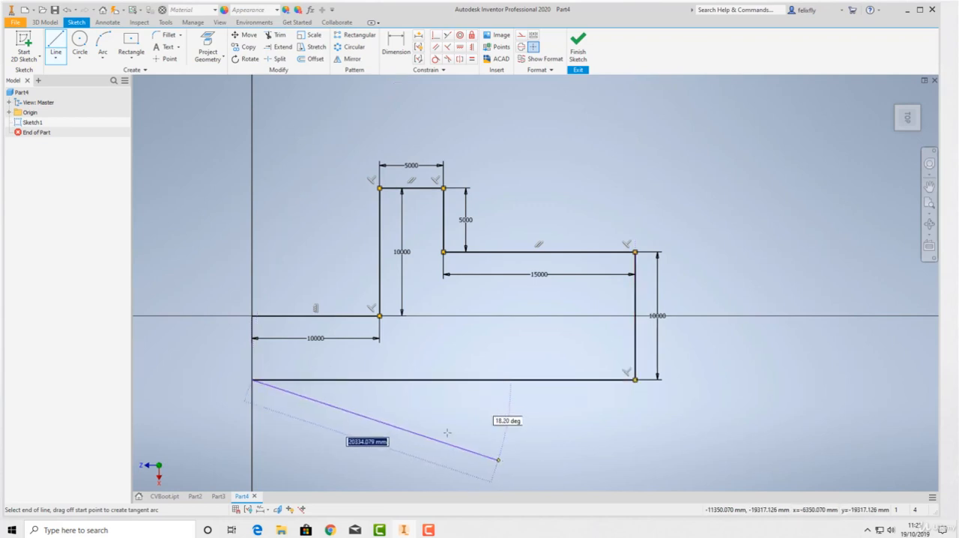
{"action": "right_click", "coordinate": [424, 426]}
{"action": "left_click", "coordinate": [464, 426]}
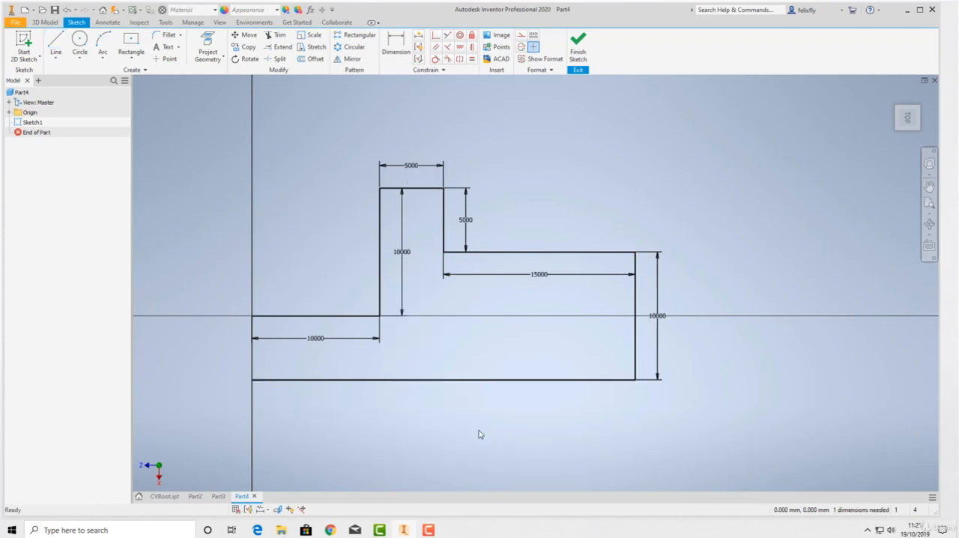
Fillet both corners of the uppermost 5000 mm horizontal segment with a 750 mm radius.
{"action": "scroll", "coordinate": [367, 315], "scroll_direction": "up", "scroll_amount": 5}
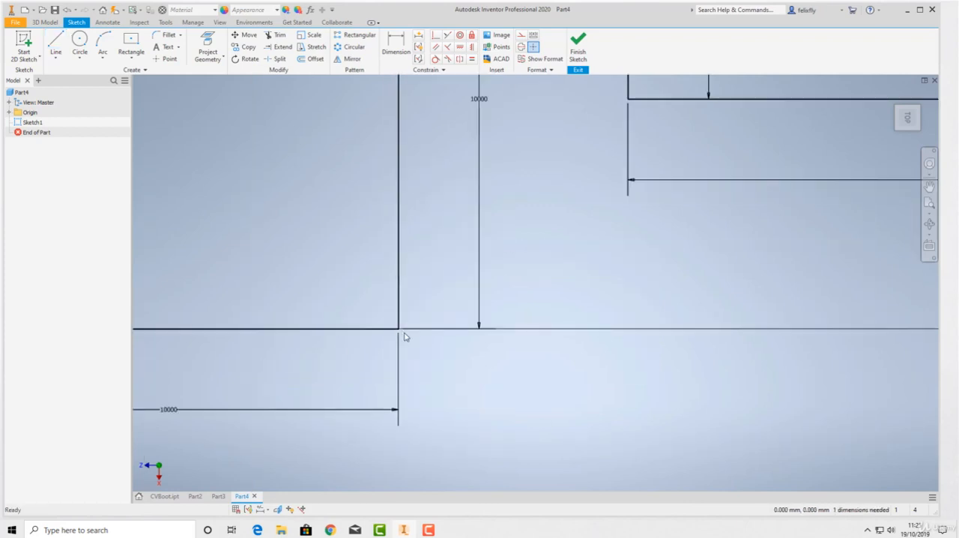
{"action": "scroll", "coordinate": [406, 319], "scroll_direction": "down", "scroll_amount": 5}
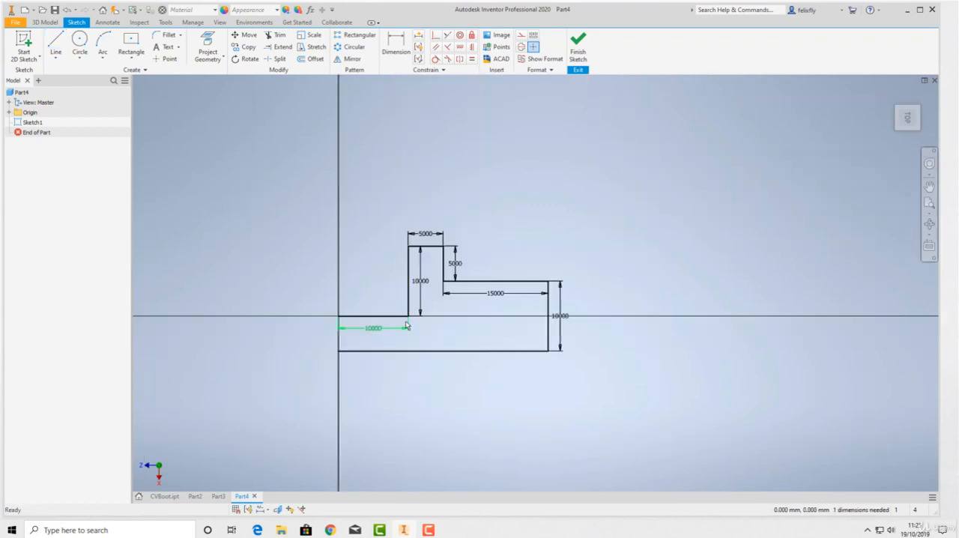
{"action": "scroll", "coordinate": [419, 292], "scroll_direction": "up", "scroll_amount": 5}
{"action": "scroll", "coordinate": [421, 290], "scroll_direction": "down", "scroll_amount": 5}
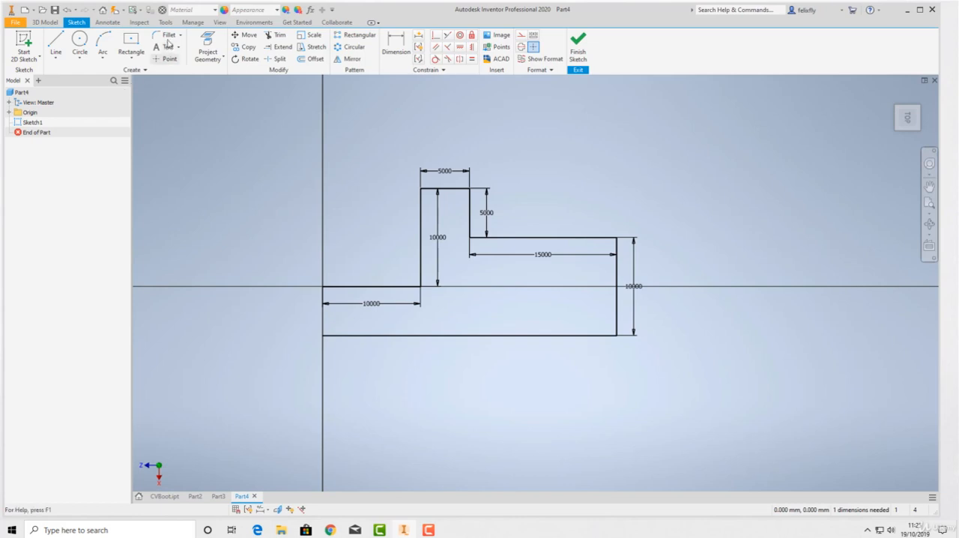
{"action": "scroll", "coordinate": [441, 214], "scroll_direction": "up", "scroll_amount": 5}
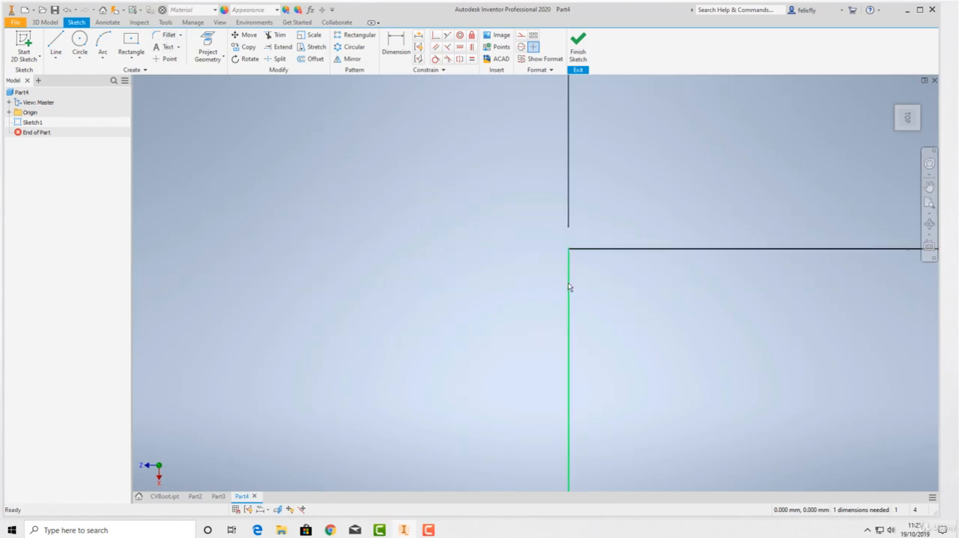
{"action": "left_click", "coordinate": [164, 35]}
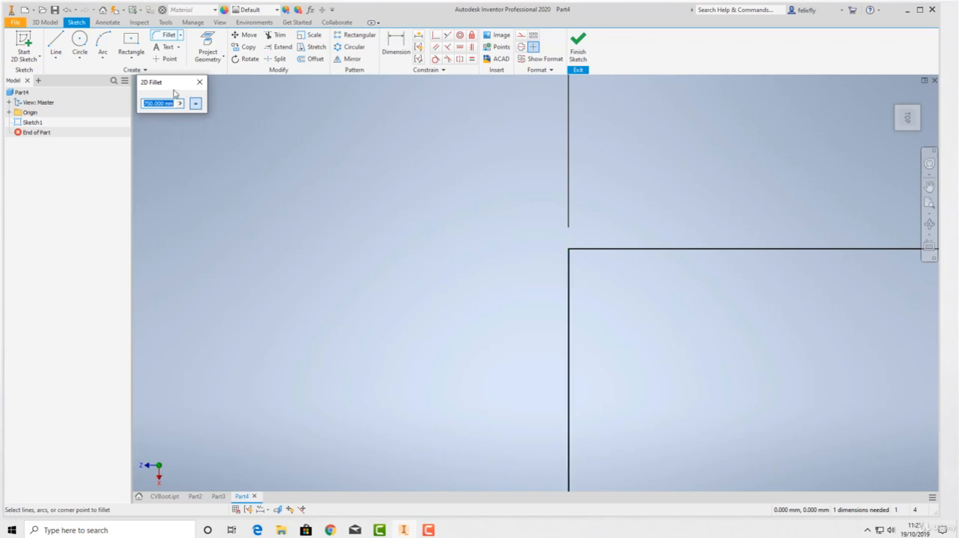
{"action": "left_click", "coordinate": [569, 412]}
{"action": "left_click", "coordinate": [755, 253]}
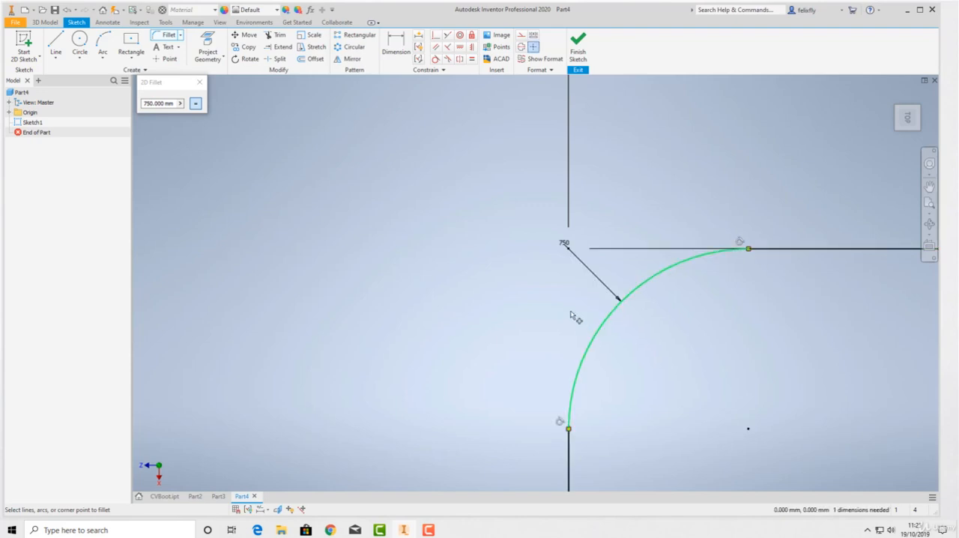
{"action": "scroll", "coordinate": [556, 303], "scroll_direction": "down", "scroll_amount": 10}
{"action": "left_click", "coordinate": [630, 302]}
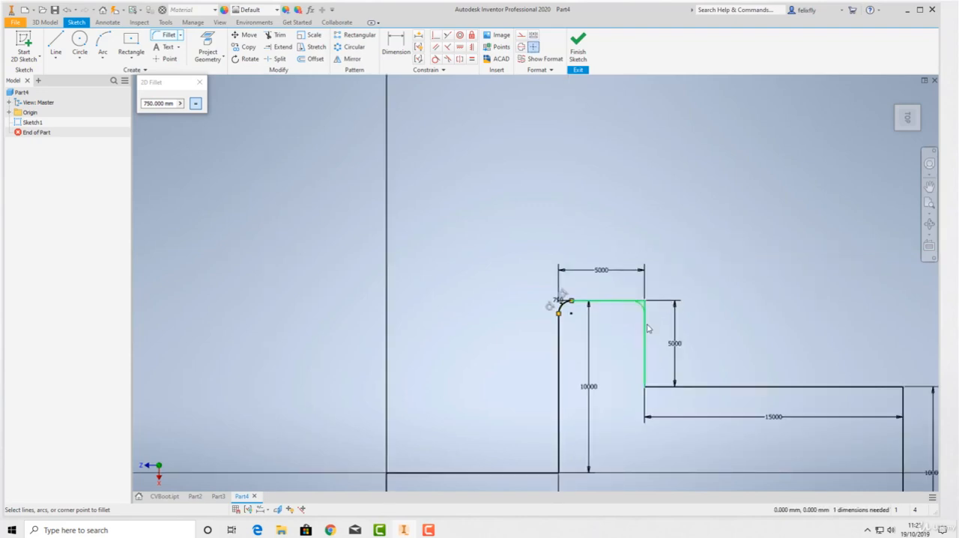
{"action": "left_click", "coordinate": [644, 329]}
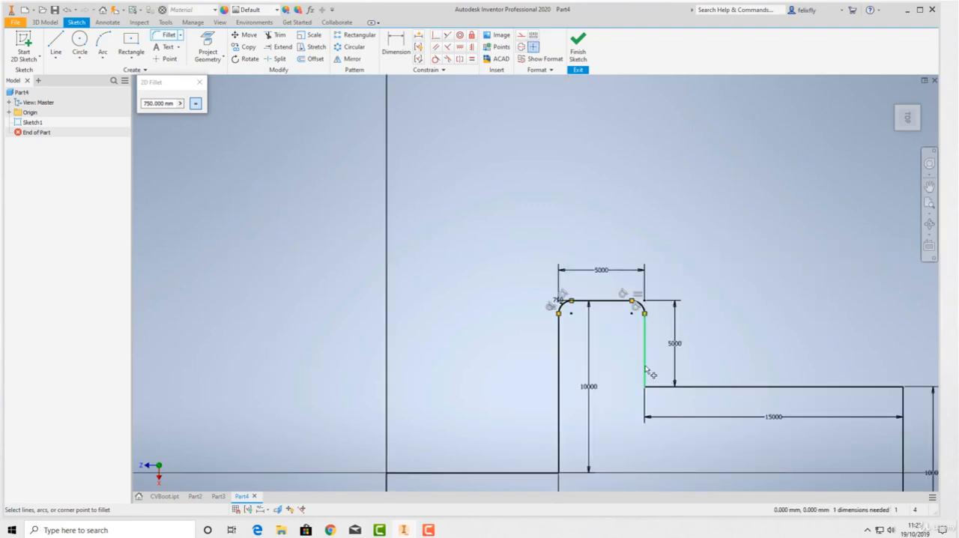
Add 750 mm fillets at both ends of the 15000 mm segment and at the profile's lower right corner.
{"action": "left_click", "coordinate": [645, 371]}
{"action": "left_click", "coordinate": [663, 387]}
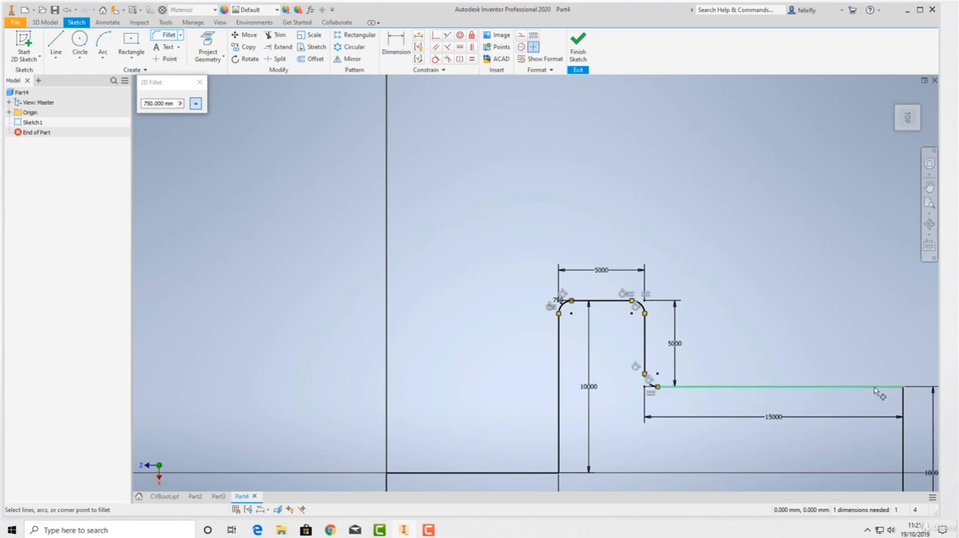
{"action": "left_click", "coordinate": [876, 388]}
{"action": "left_click", "coordinate": [903, 405]}
{"action": "middle_click_drag", "start_coordinate": [703, 428], "coordinate": [501, 118]}
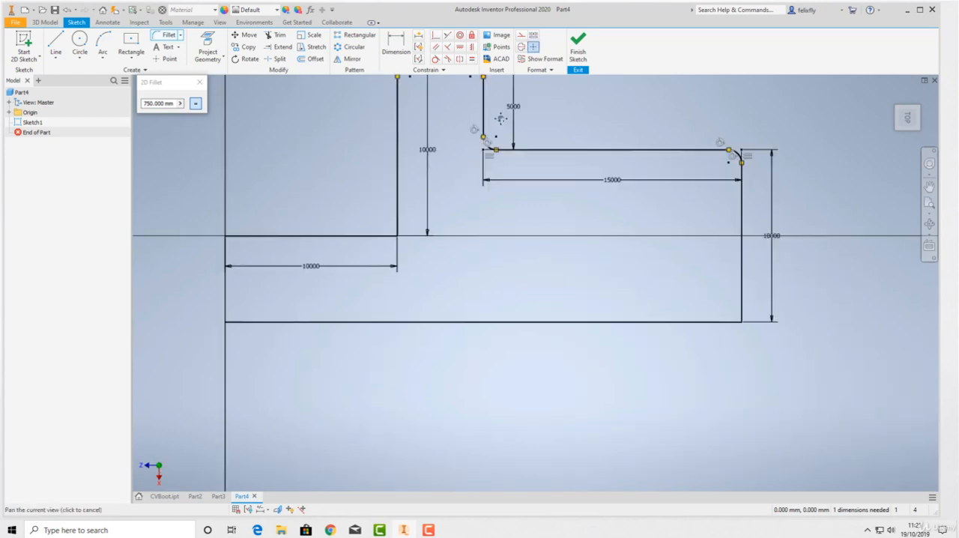
{"action": "left_click", "coordinate": [700, 215]}
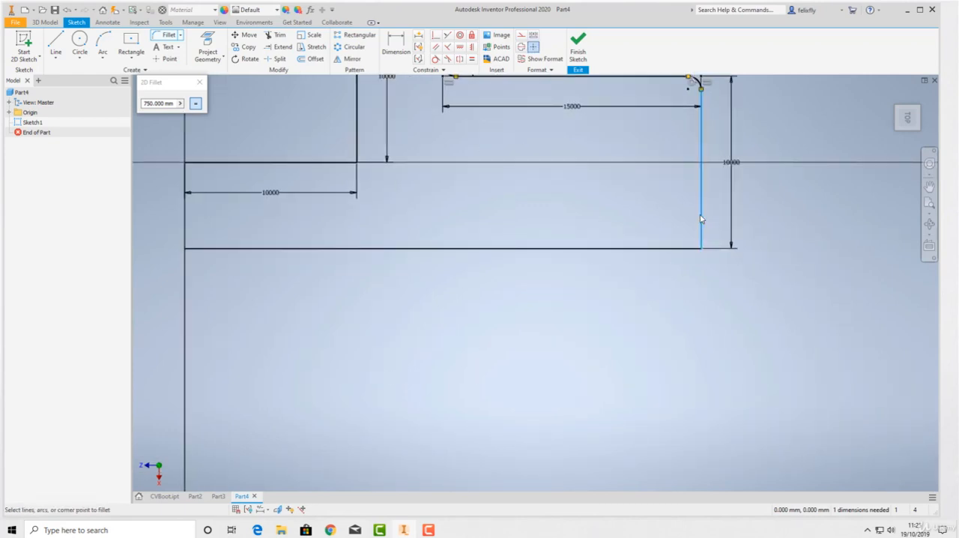
{"action": "left_click", "coordinate": [678, 249]}
Fillet the corner between the first 10000 mm horizontal line and the 10000 mm vertical line with a 750 mm radius.
{"action": "left_click", "coordinate": [318, 163]}
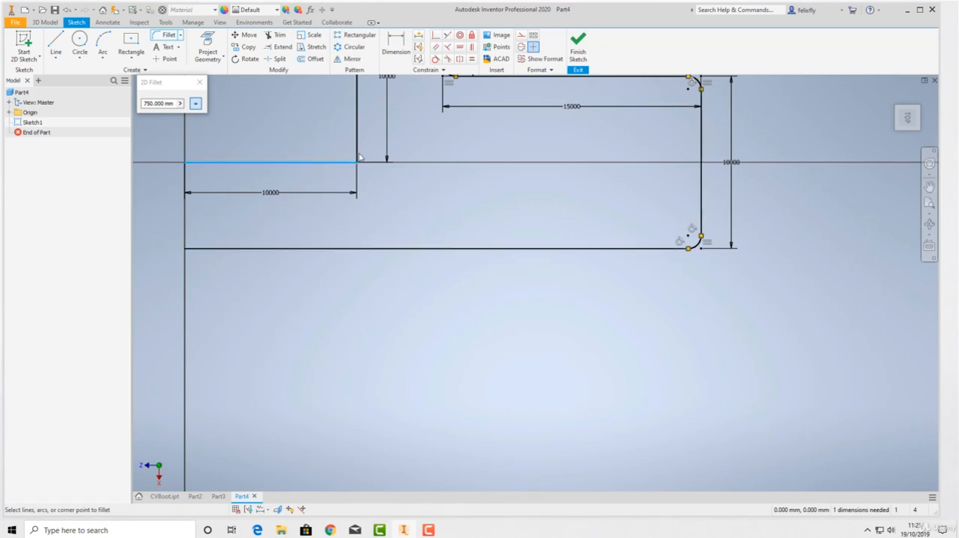
{"action": "left_click", "coordinate": [357, 147]}
{"action": "mouse_move", "coordinate": [463, 278]}
{"action": "middle_mouse_down"}
{"action": "mouse_move", "coordinate": [566, 401]}
{"action": "mouse_move", "coordinate": [558, 399]}
{"action": "middle_mouse_up"}
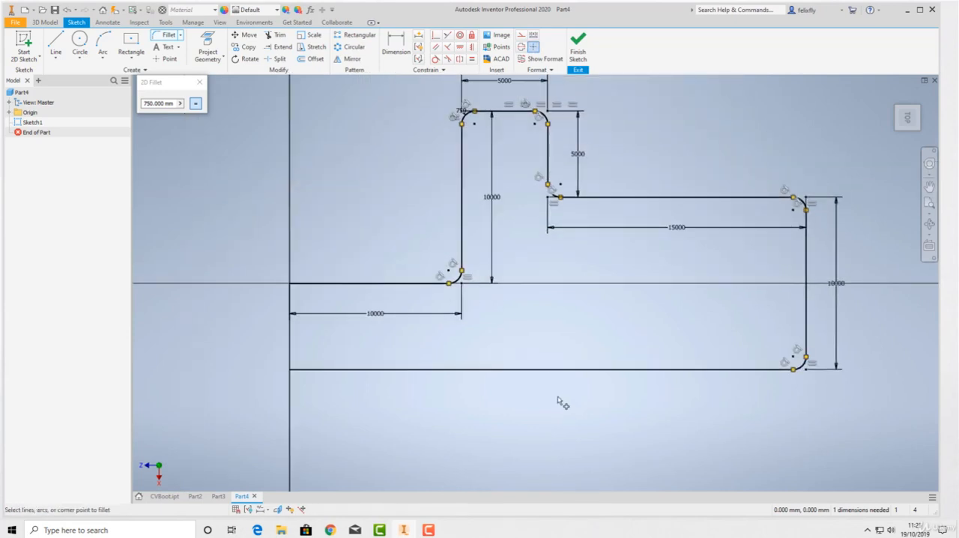
{"action": "right_click", "coordinate": [502, 329]}
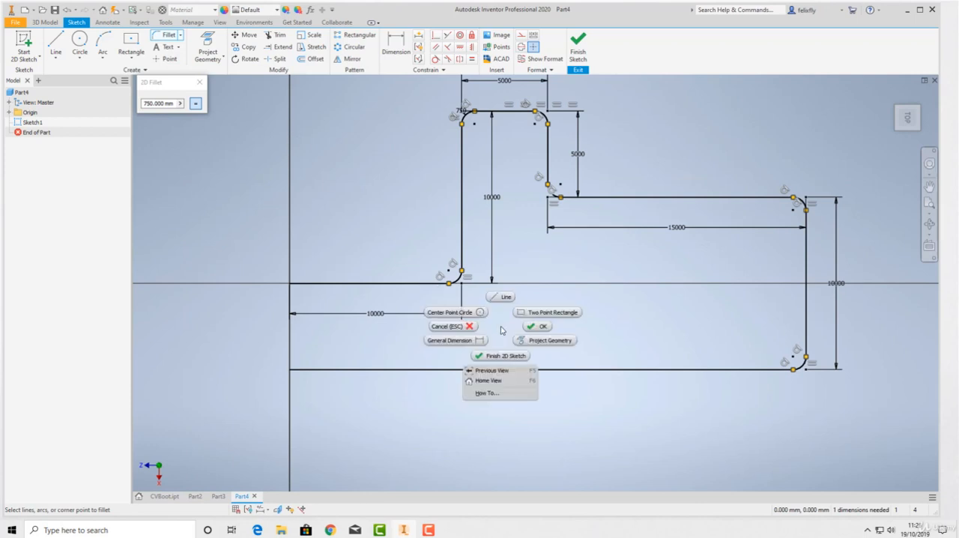
{"action": "left_click", "coordinate": [534, 327]}
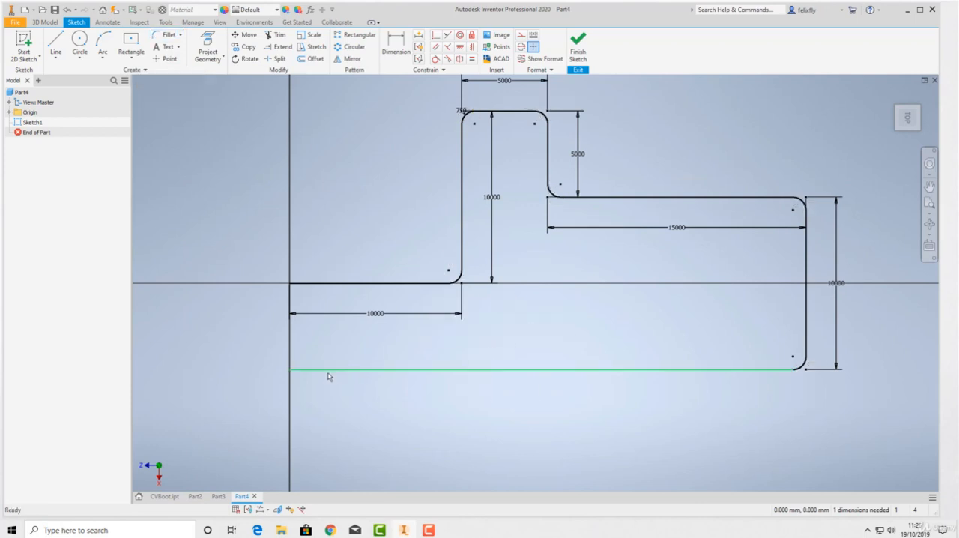
Finish the path sketch and start a new 2D sketch on the XY plane at the path's start.
{"action": "left_click", "coordinate": [577, 46]}
{"action": "scroll", "coordinate": [527, 273], "scroll_direction": "down", "scroll_amount": 6}
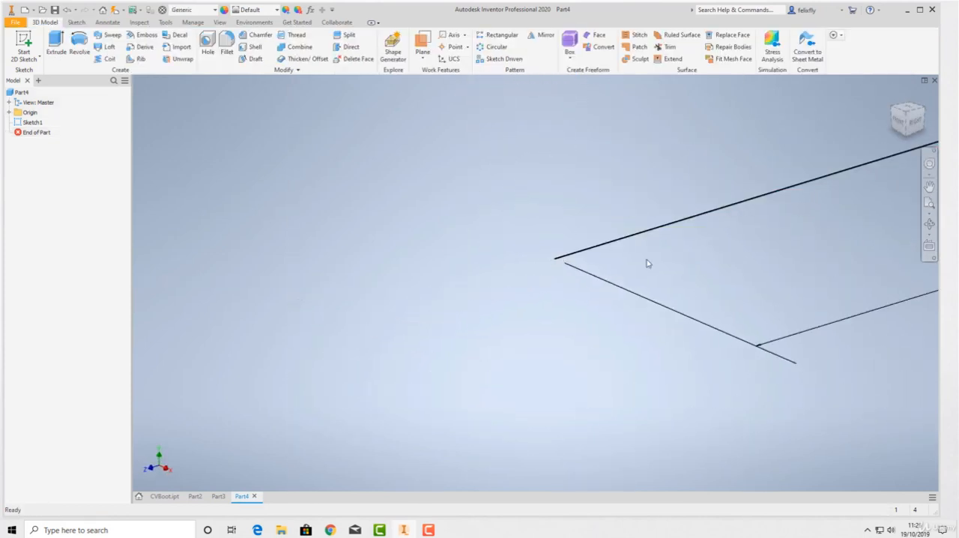
{"action": "middle_click_drag", "start_coordinate": [721, 262], "coordinate": [400, 323]}
{"action": "scroll", "coordinate": [400, 322], "scroll_direction": "down", "scroll_amount": 3}
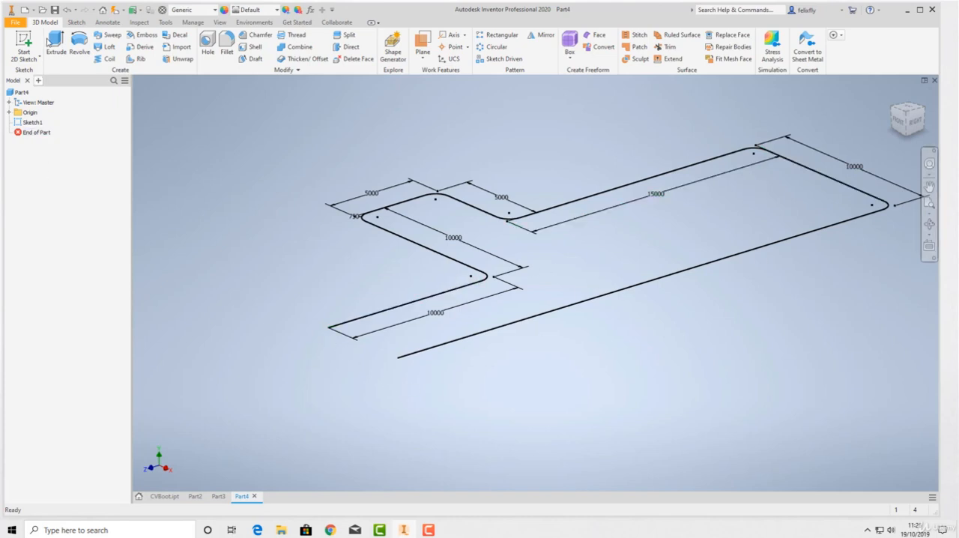
{"action": "left_click", "coordinate": [24, 46]}
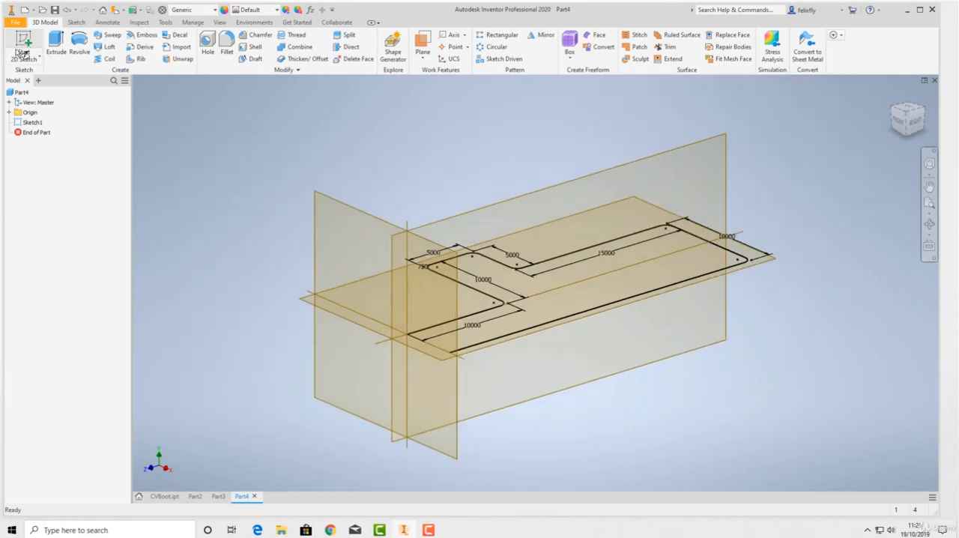
{"action": "left_click", "coordinate": [362, 222]}
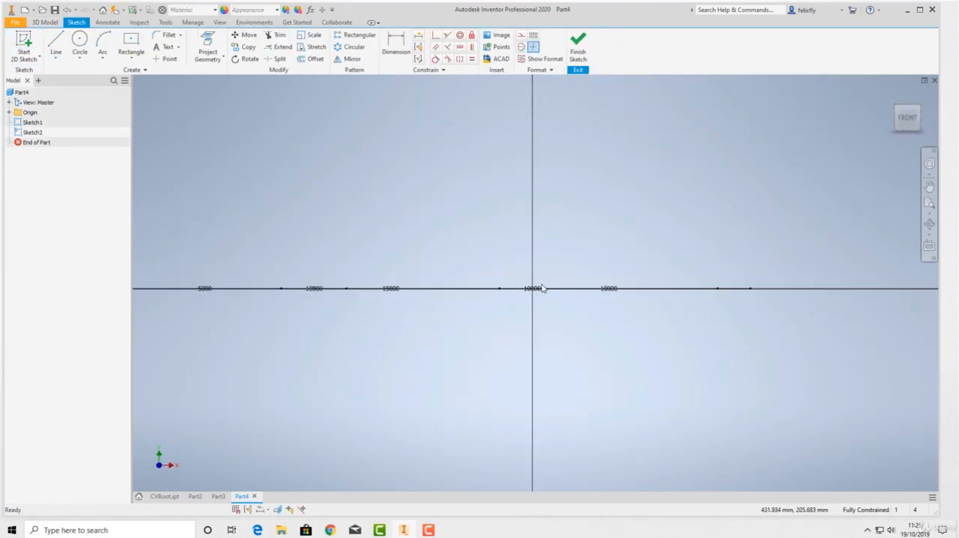
Draw a 500 by 500 mm center rectangle centred on the origin.
{"action": "left_click", "coordinate": [132, 42]}
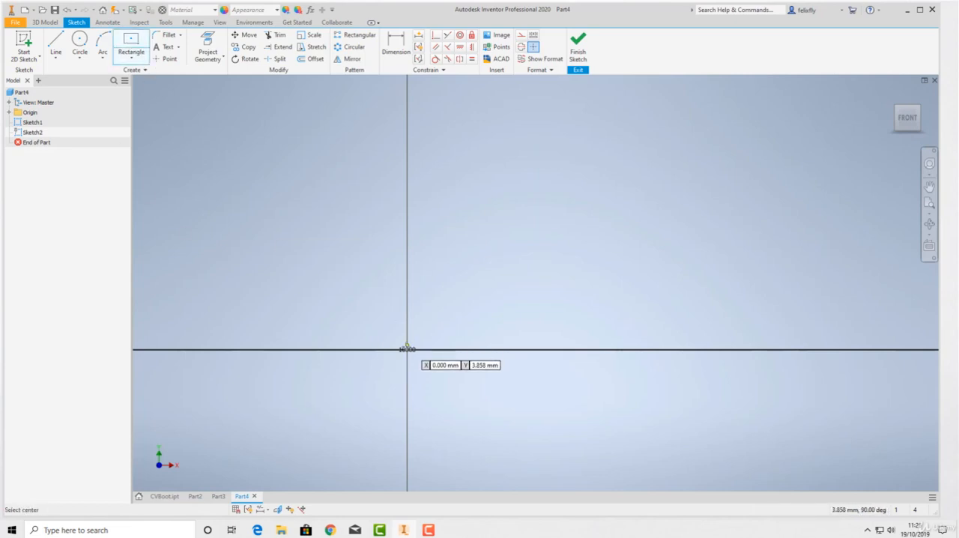
{"action": "left_click", "coordinate": [406, 350]}
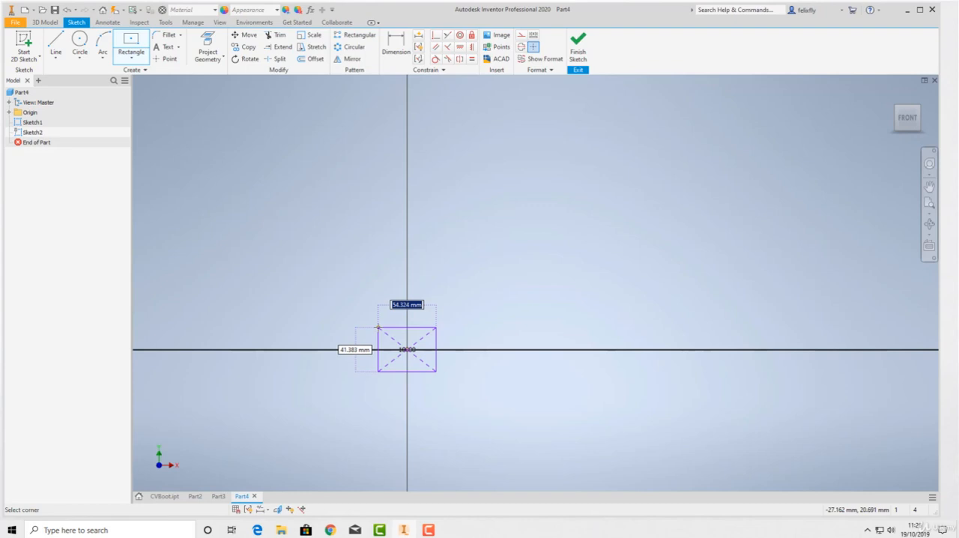
{"action": "type", "text": "500"}
{"action": "key", "text": "Tab"}
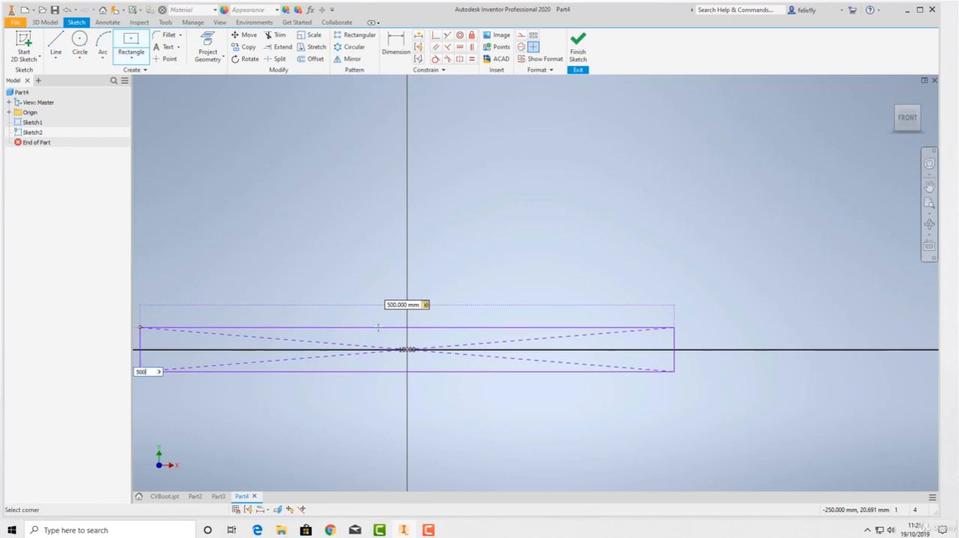
{"action": "type", "text": "500"}
{"action": "key", "text": "Return"}
{"action": "scroll", "coordinate": [552, 360], "scroll_direction": "up", "scroll_amount": 6}
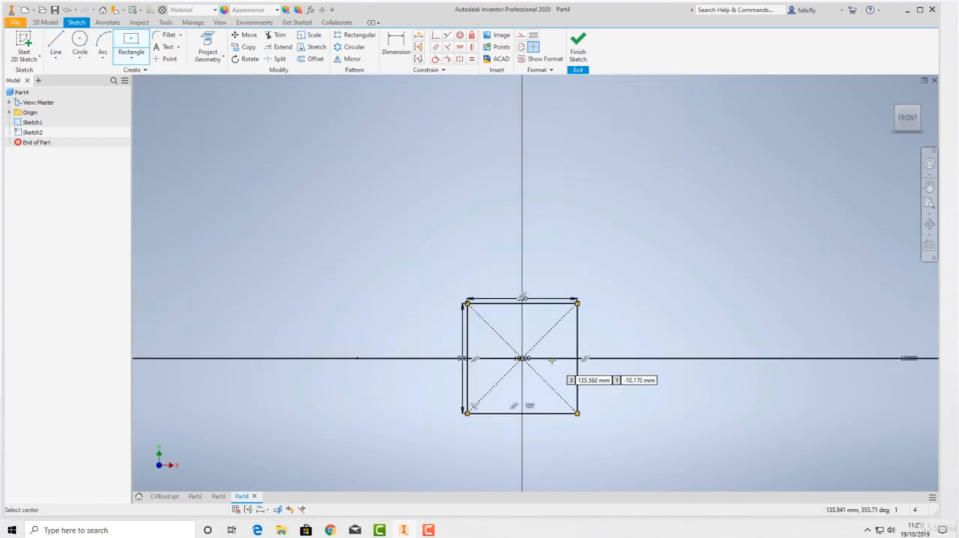
Finish the square profile sketch and return to the 3D model.
{"action": "left_click", "coordinate": [577, 45]}
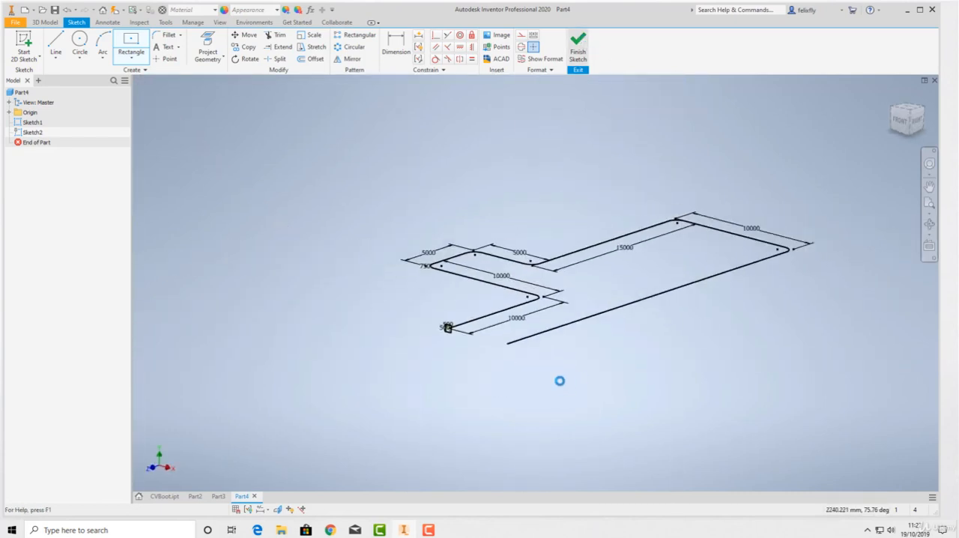
{"action": "scroll", "coordinate": [416, 335], "scroll_direction": "down", "scroll_amount": 5}
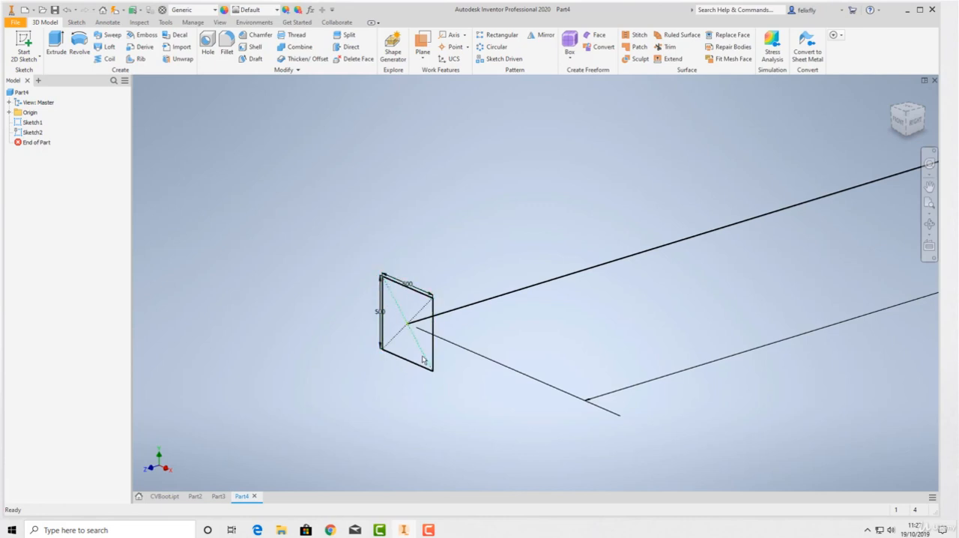
{"action": "scroll", "coordinate": [422, 359], "scroll_direction": "down", "scroll_amount": 5}
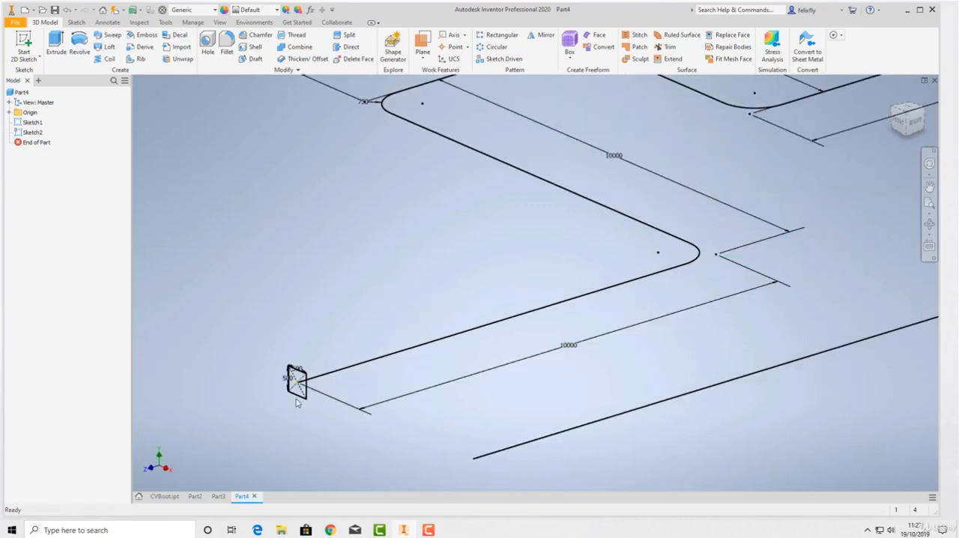
Start a sweep of the 500 mm square profile and select the full filleted sketch curve as its path.
{"action": "scroll", "coordinate": [287, 396], "scroll_direction": "down", "scroll_amount": 4}
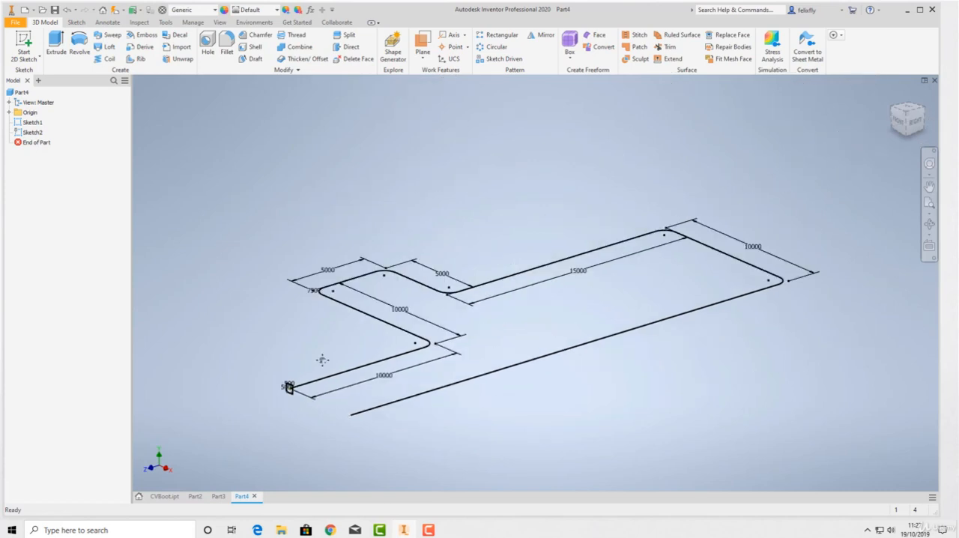
{"action": "scroll", "coordinate": [277, 404], "scroll_direction": "up", "scroll_amount": 3}
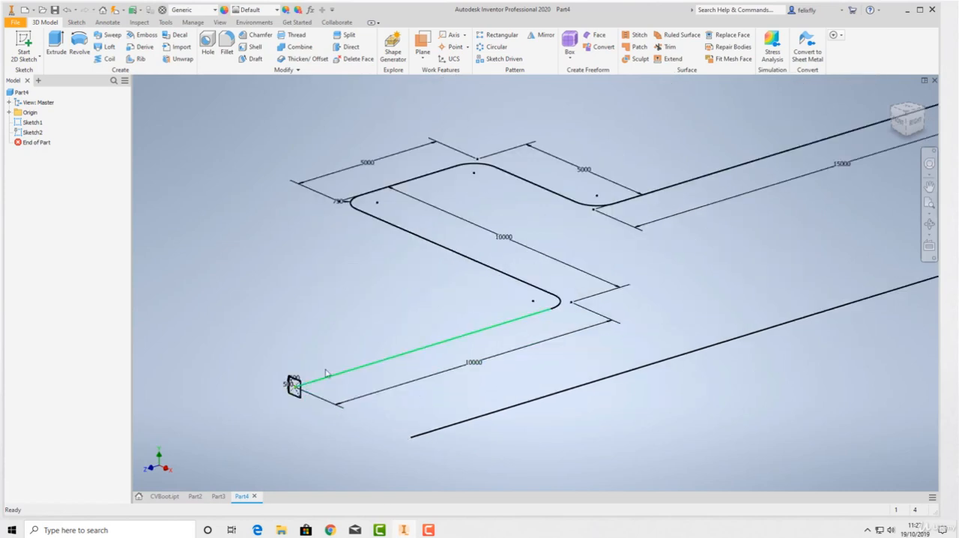
{"action": "scroll", "coordinate": [297, 397], "scroll_direction": "up", "scroll_amount": 2}
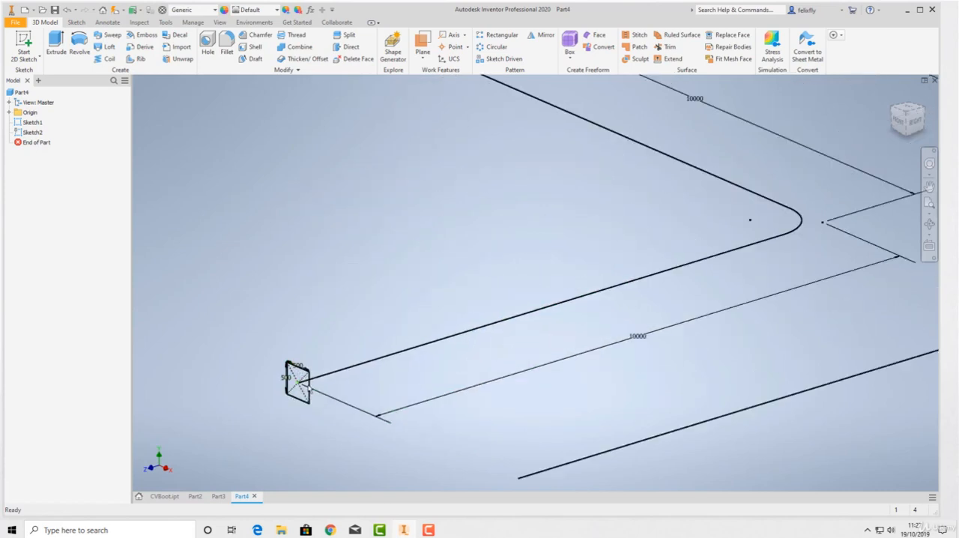
{"action": "scroll", "coordinate": [427, 287], "scroll_direction": "down", "scroll_amount": 5}
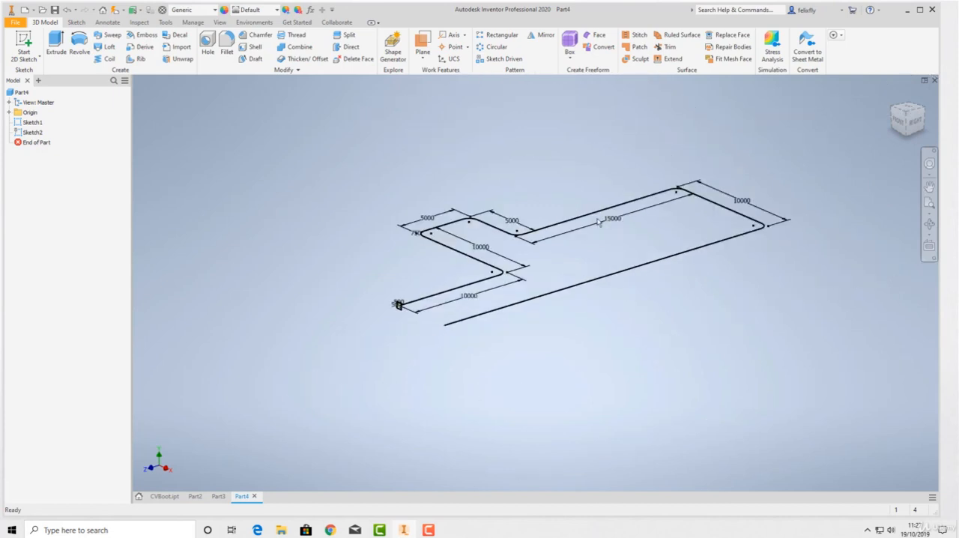
{"action": "scroll", "coordinate": [375, 326], "scroll_direction": "up", "scroll_amount": 5}
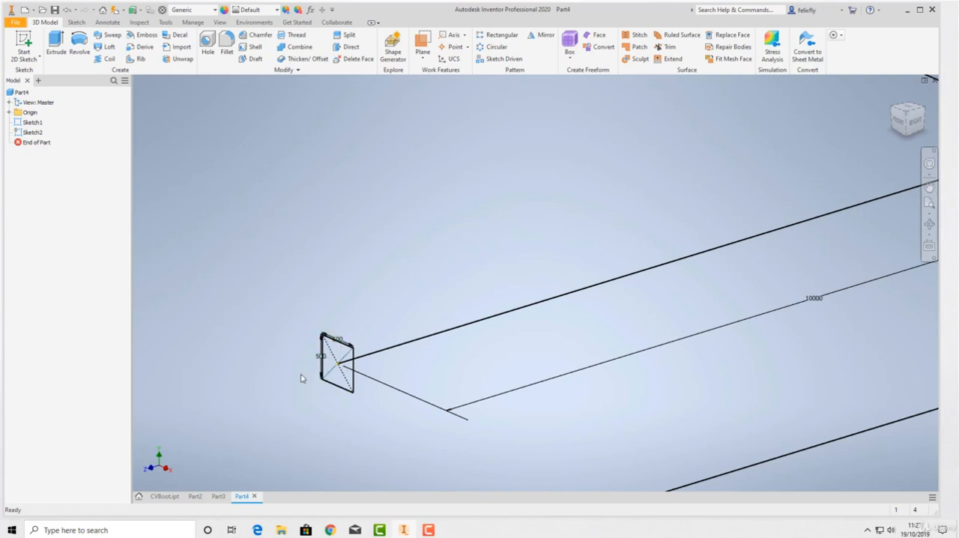
{"action": "scroll", "coordinate": [327, 322], "scroll_direction": "down", "scroll_amount": 4}
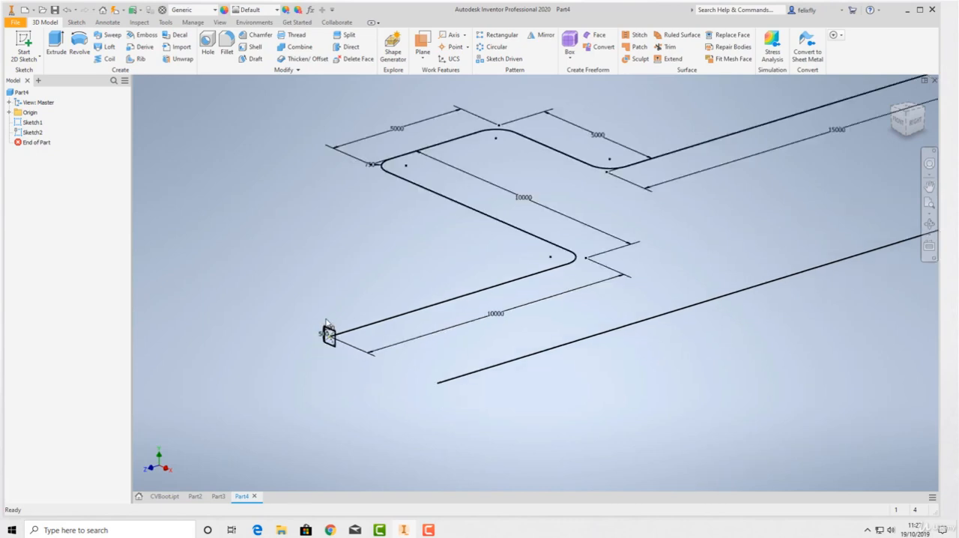
{"action": "left_click", "coordinate": [110, 35]}
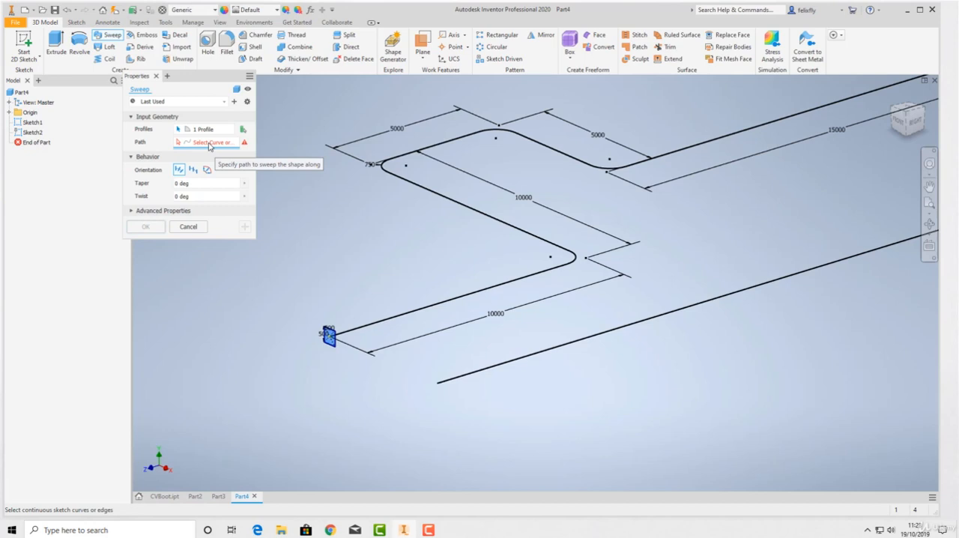
{"action": "left_click", "coordinate": [392, 320]}
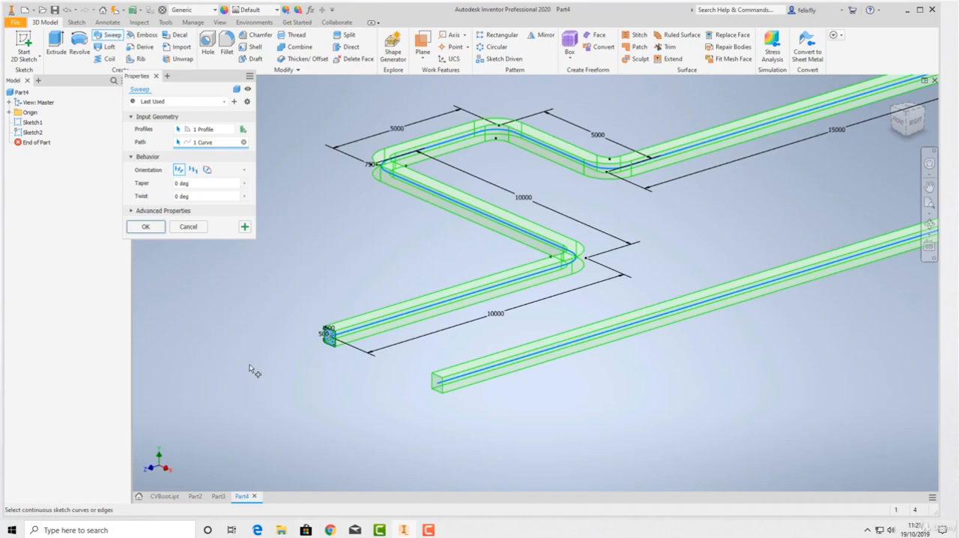
Try the two alternative sweep orientations, including the guide option, and restore the Follow Path orientation.
{"action": "scroll", "coordinate": [225, 347], "scroll_direction": "up", "scroll_amount": 3}
{"action": "scroll", "coordinate": [300, 342], "scroll_direction": "down", "scroll_amount": 4}
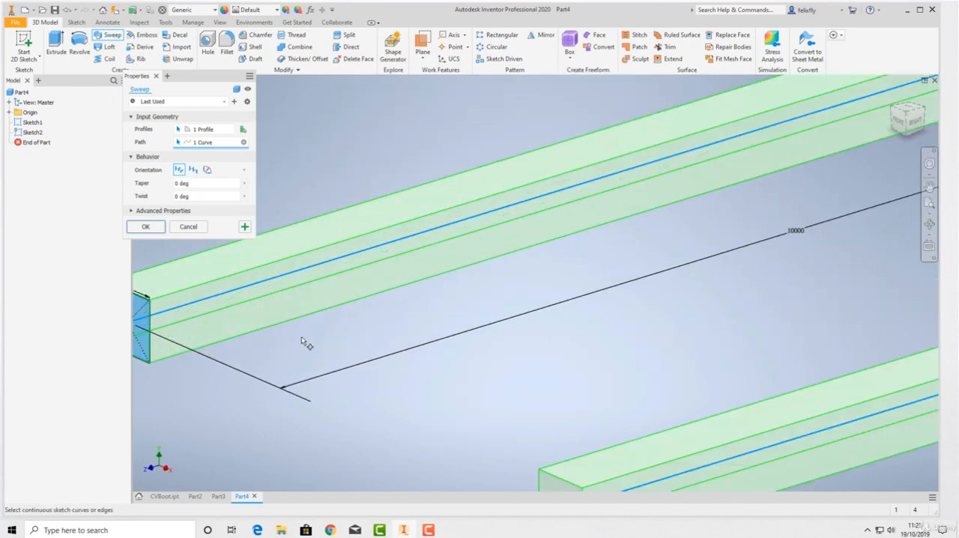
{"action": "scroll", "coordinate": [232, 343], "scroll_direction": "up", "scroll_amount": 2}
{"action": "scroll", "coordinate": [468, 307], "scroll_direction": "up", "scroll_amount": 3}
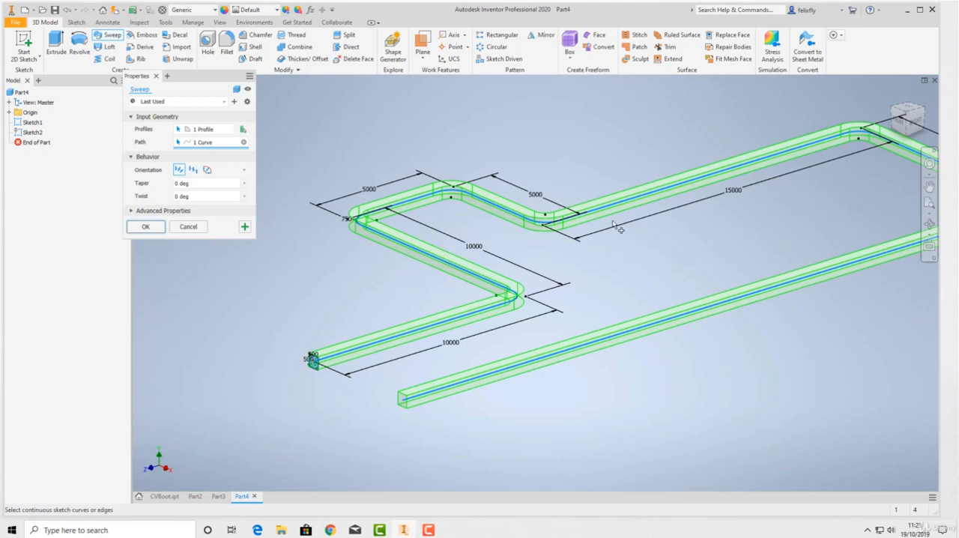
{"action": "middle_click_drag", "start_coordinate": [646, 237], "coordinate": [594, 264]}
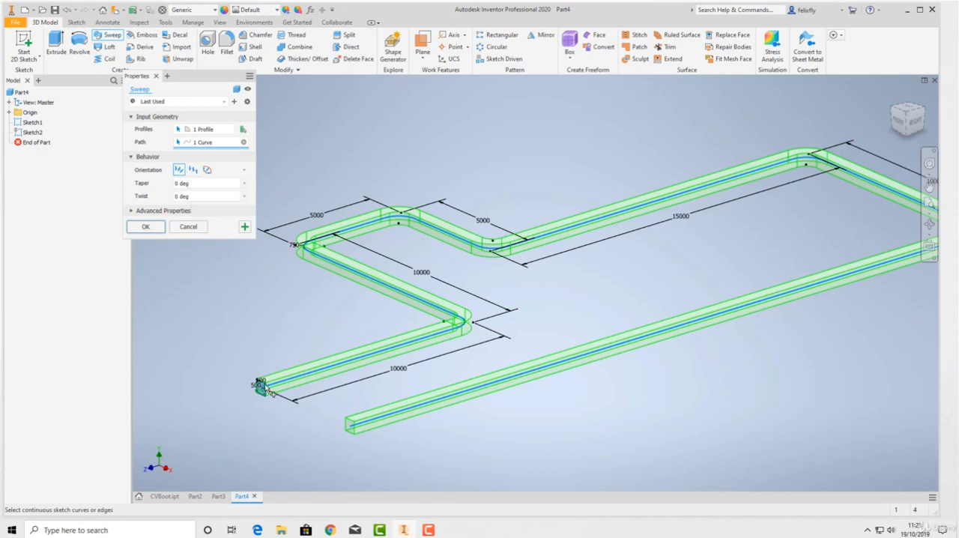
{"action": "scroll", "coordinate": [259, 395], "scroll_direction": "down", "scroll_amount": 3}
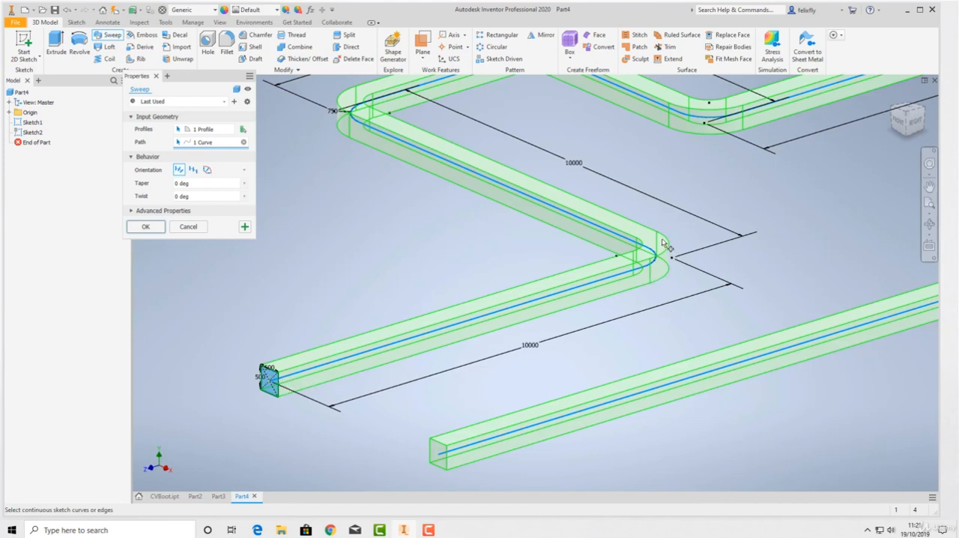
{"action": "left_click", "coordinate": [192, 170]}
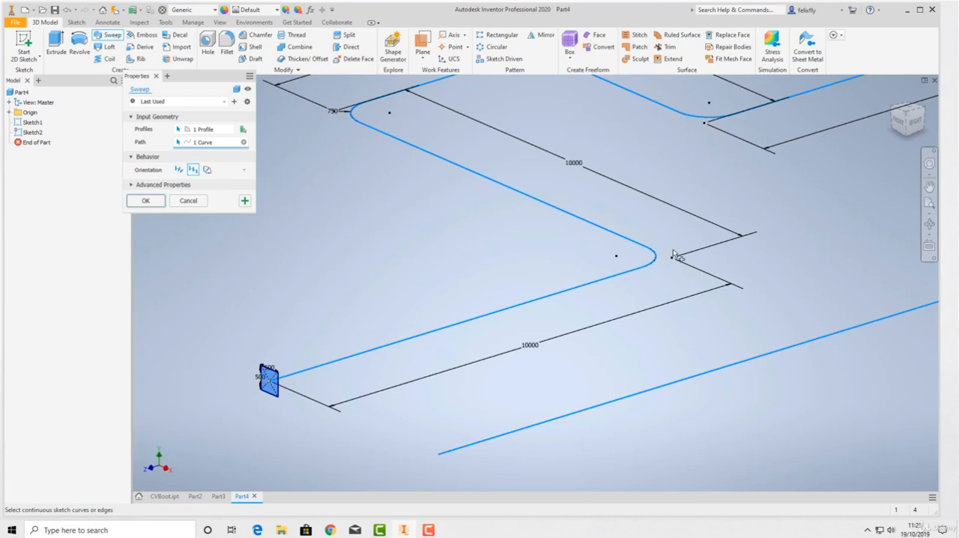
{"action": "left_click", "coordinate": [207, 169]}
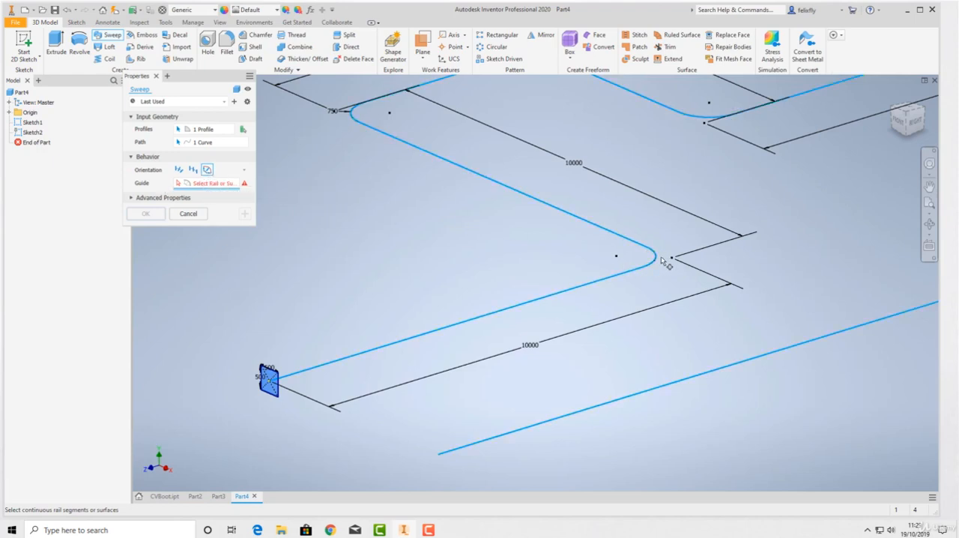
{"action": "left_click", "coordinate": [177, 170]}
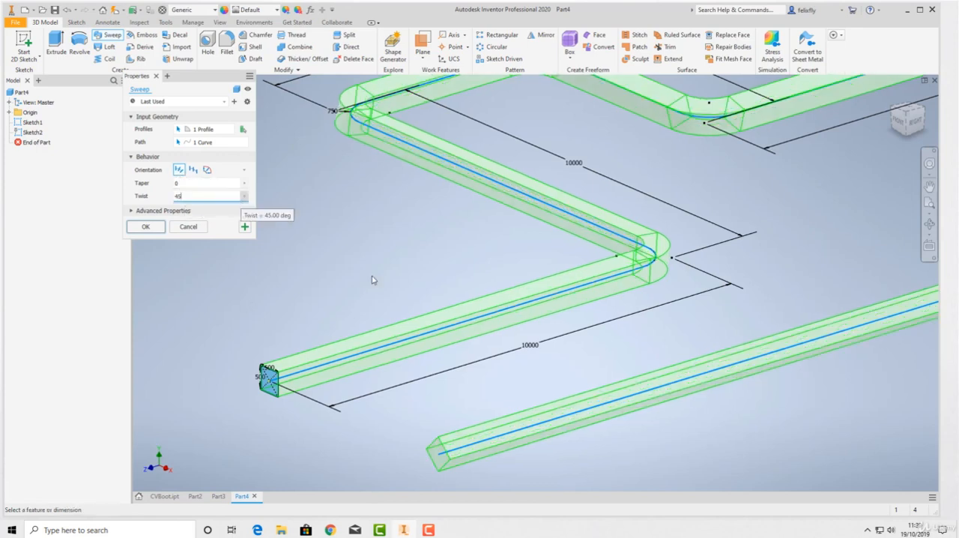
Examine the sweep preview with a 45-degree twist, especially at the path's far end, and reset the twist to 0.
{"action": "scroll", "coordinate": [539, 332], "scroll_direction": "down", "scroll_amount": 3}
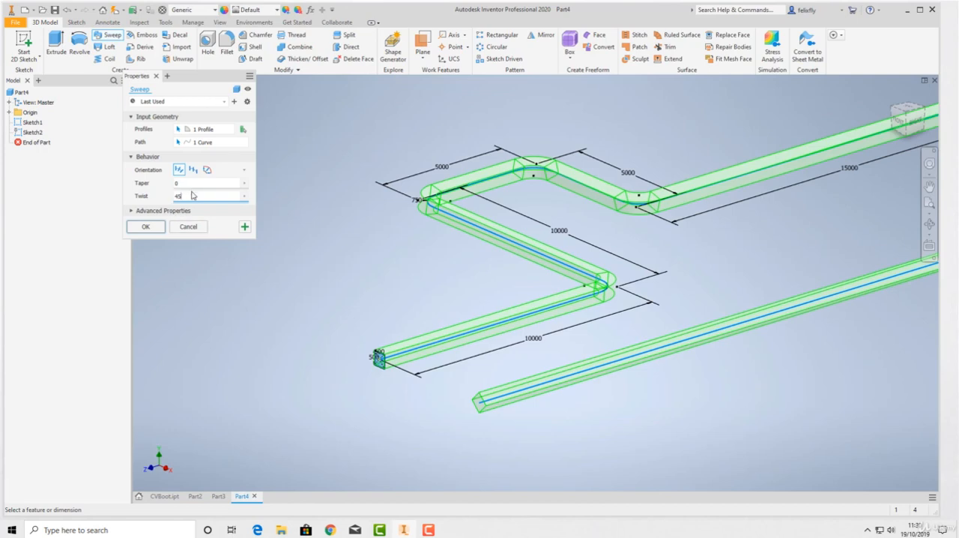
{"action": "scroll", "coordinate": [455, 289], "scroll_direction": "down", "scroll_amount": 4}
{"action": "scroll", "coordinate": [491, 329], "scroll_direction": "up", "scroll_amount": 5}
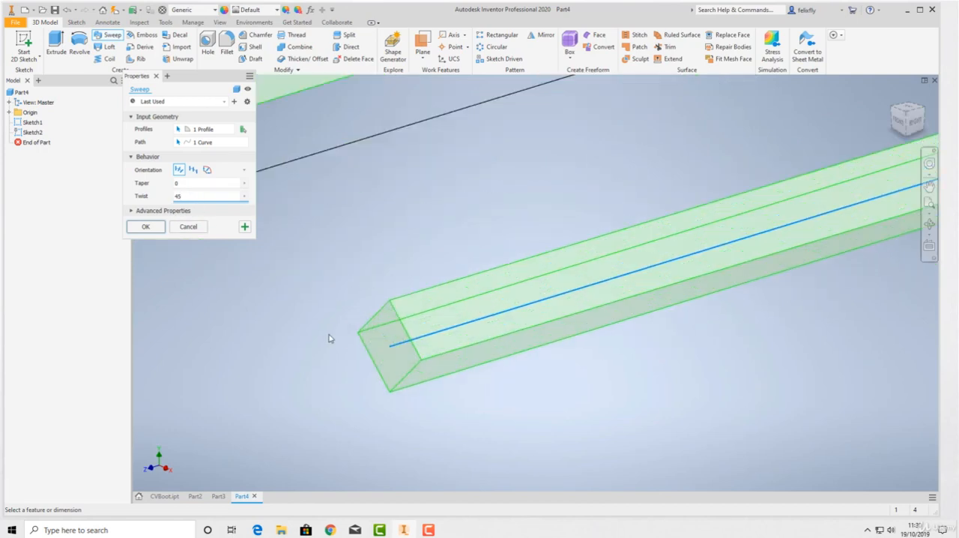
{"action": "scroll", "coordinate": [329, 337], "scroll_direction": "down", "scroll_amount": 5}
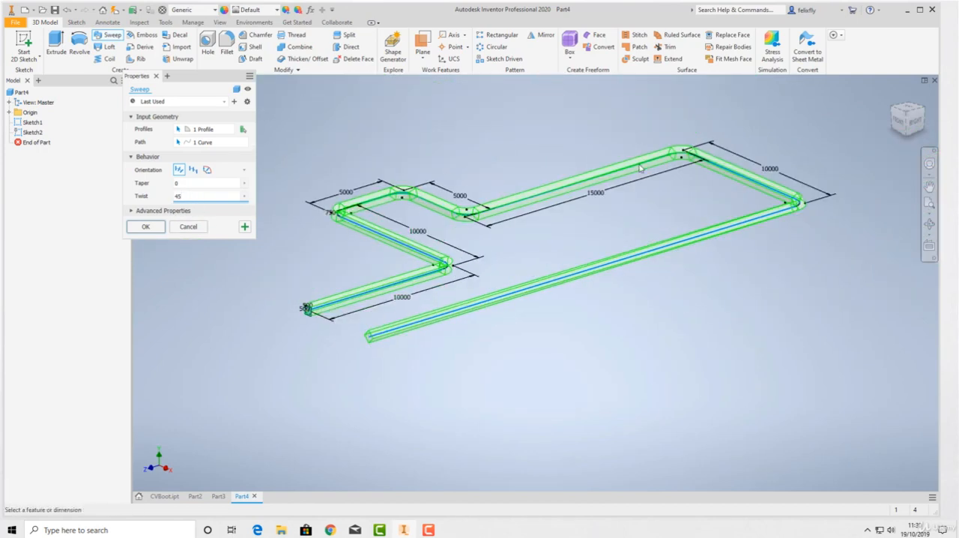
{"action": "scroll", "coordinate": [371, 341], "scroll_direction": "up", "scroll_amount": 4}
{"action": "scroll", "coordinate": [386, 330], "scroll_direction": "down", "scroll_amount": 2}
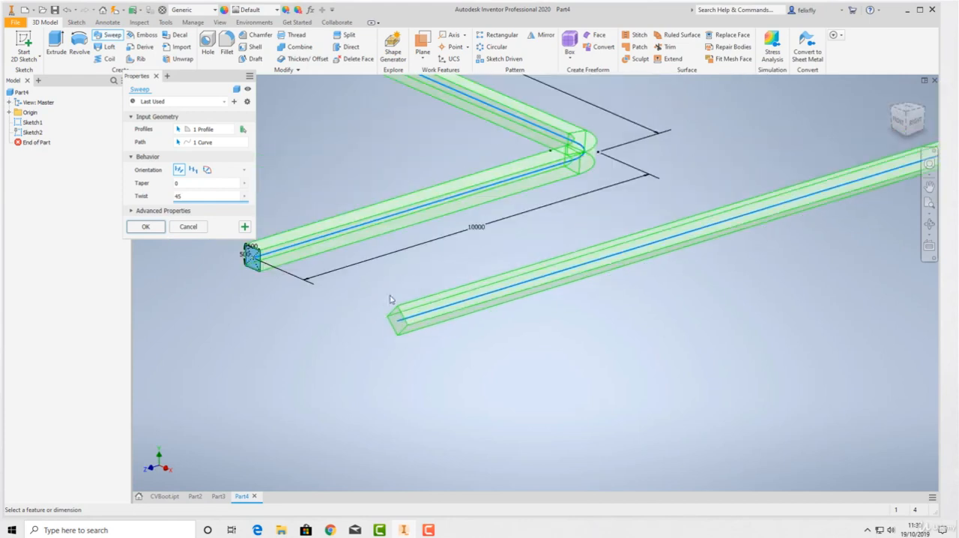
{"action": "scroll", "coordinate": [482, 208], "scroll_direction": "down", "scroll_amount": 4}
{"action": "scroll", "coordinate": [379, 267], "scroll_direction": "up", "scroll_amount": 2}
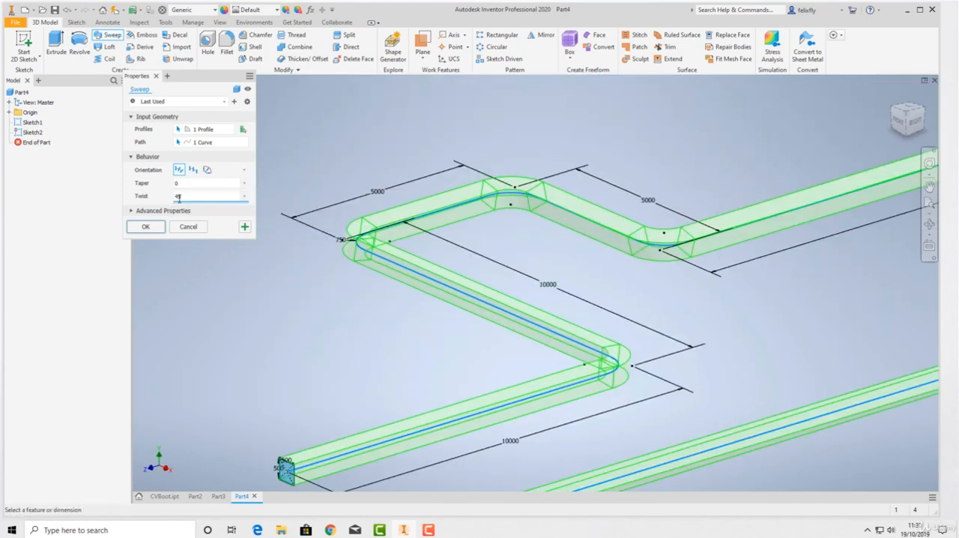
{"action": "type", "text": "0"}
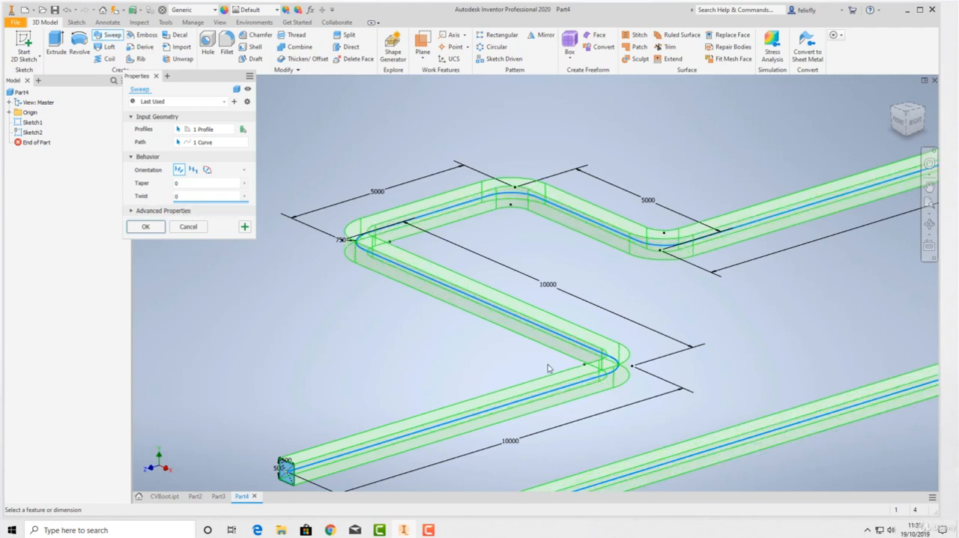
Create the sweep along the path with Follow Path orientation, 0 taper and 0 twist.
{"action": "left_click", "coordinate": [209, 184]}
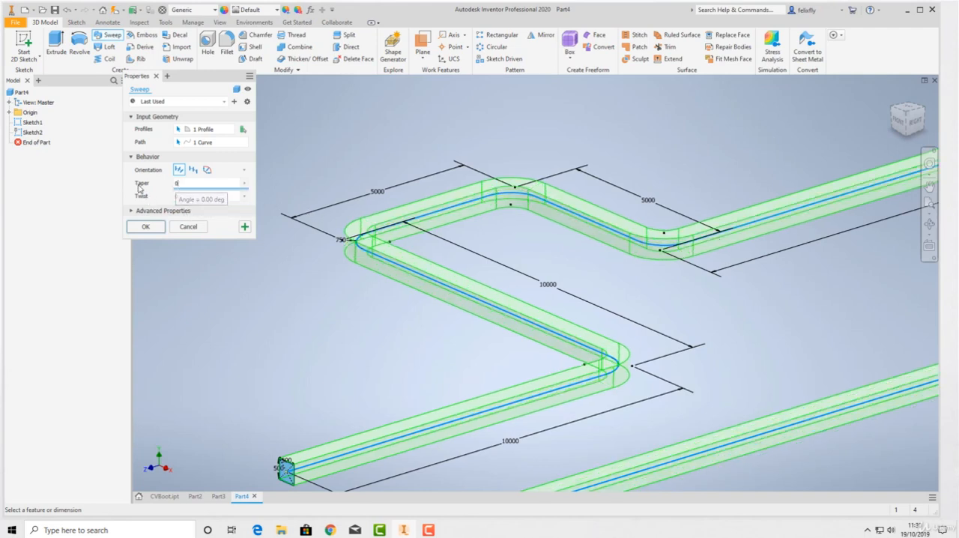
{"action": "scroll", "coordinate": [374, 277], "scroll_direction": "down", "scroll_amount": 5}
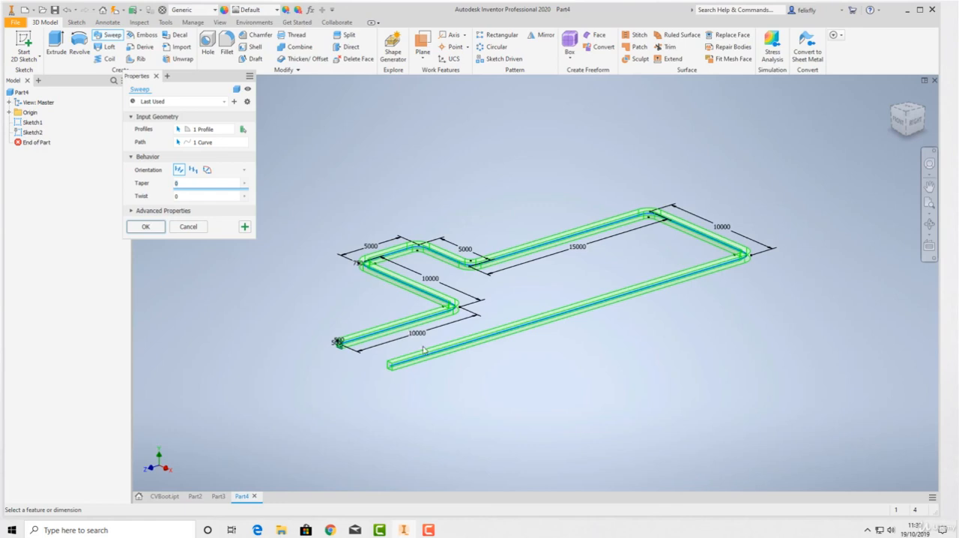
{"action": "left_click", "coordinate": [179, 196]}
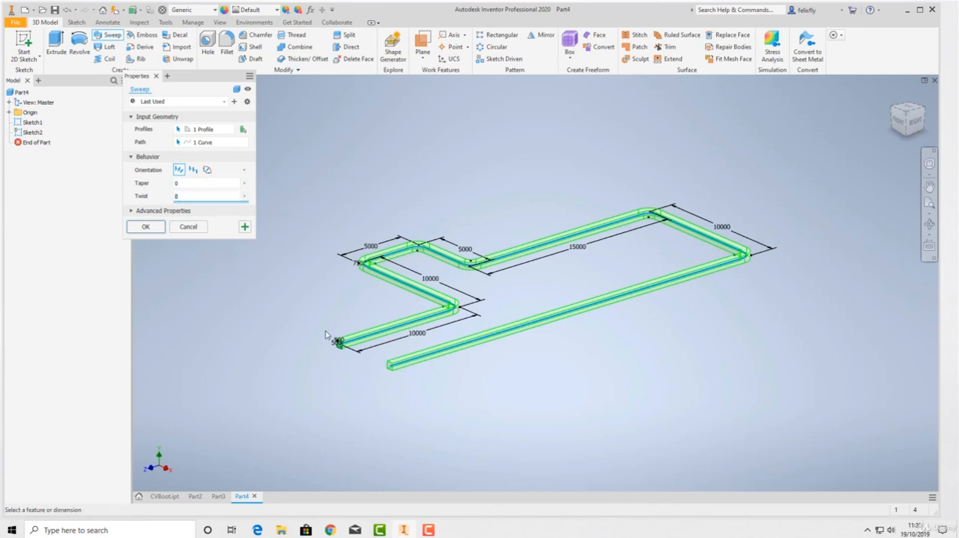
{"action": "scroll", "coordinate": [332, 327], "scroll_direction": "up", "scroll_amount": 10}
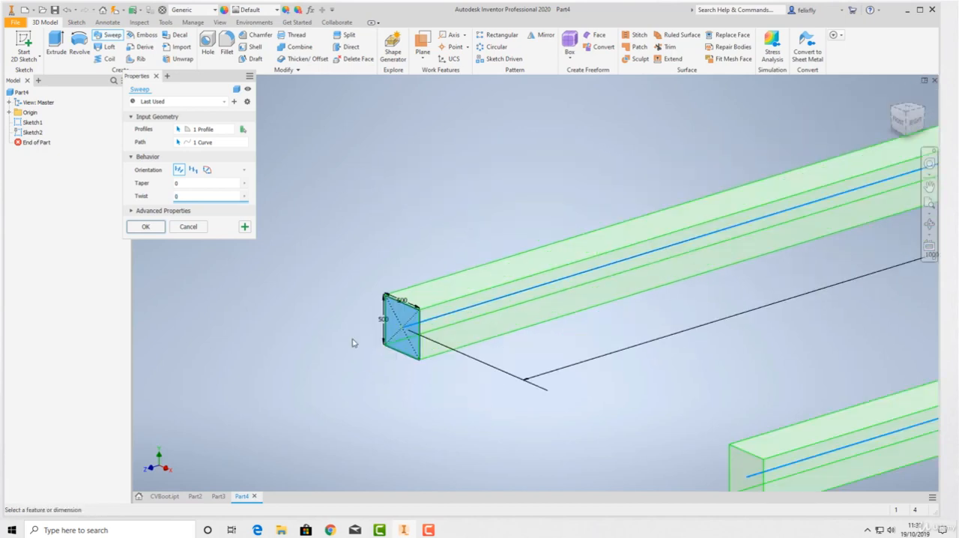
{"action": "scroll", "coordinate": [408, 331], "scroll_direction": "down", "scroll_amount": 10}
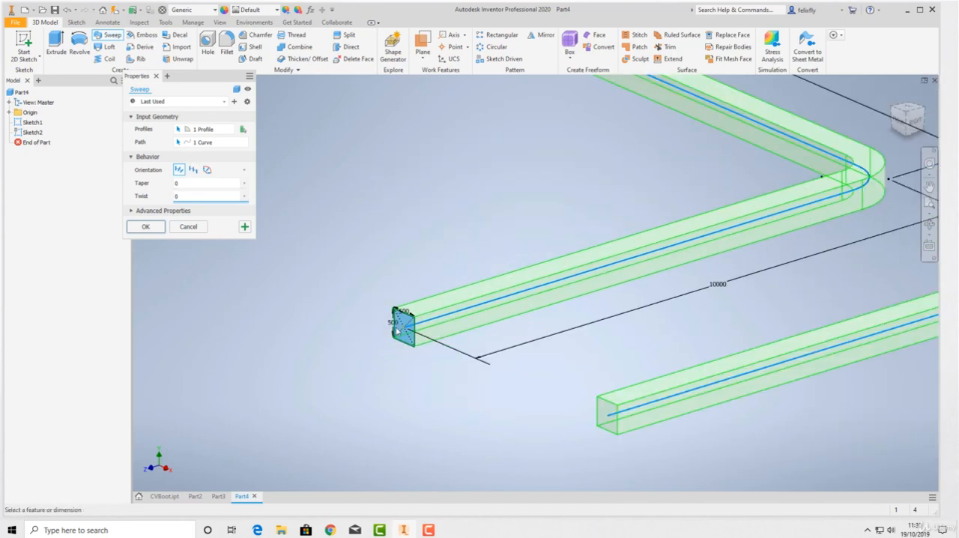
{"action": "scroll", "coordinate": [390, 340], "scroll_direction": "down", "scroll_amount": 5}
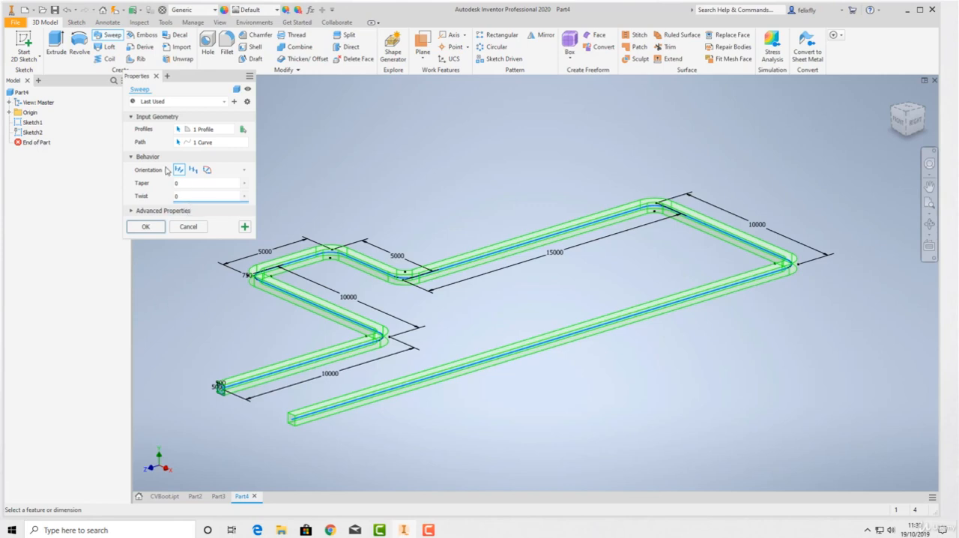
{"action": "left_click", "coordinate": [145, 227]}
Inspect the swept solid's square start face, its filleted corners and its overall run.
{"action": "scroll", "coordinate": [224, 390], "scroll_direction": "down", "scroll_amount": 6}
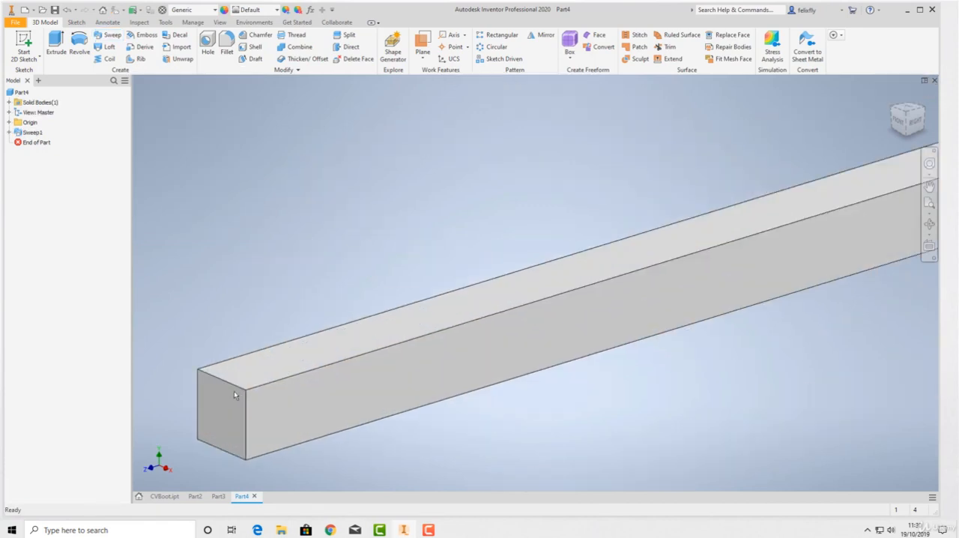
{"action": "scroll", "coordinate": [233, 390], "scroll_direction": "up", "scroll_amount": 7}
{"action": "scroll", "coordinate": [217, 357], "scroll_direction": "down", "scroll_amount": 3}
{"action": "scroll", "coordinate": [217, 357], "scroll_direction": "up", "scroll_amount": 4}
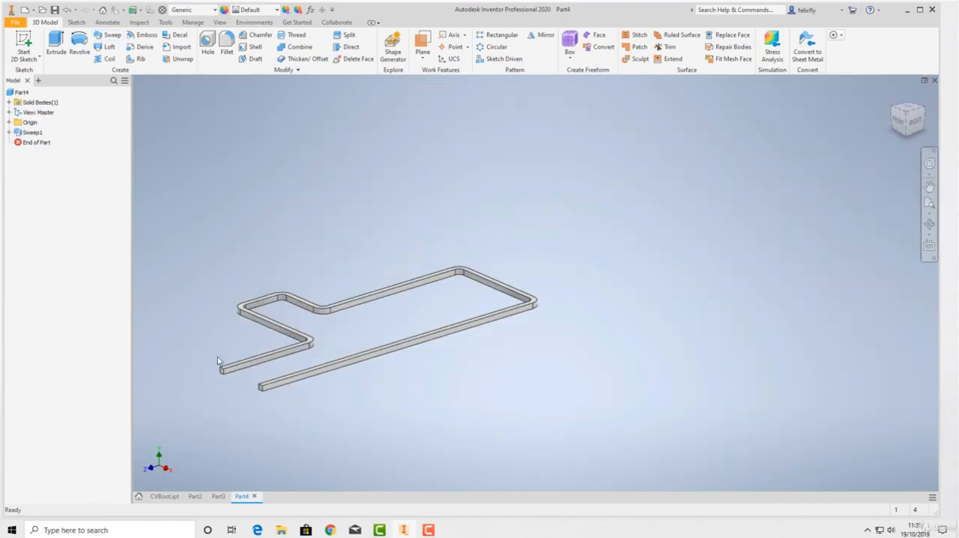
{"action": "scroll", "coordinate": [218, 356], "scroll_direction": "down", "scroll_amount": 2}
{"action": "middle_click_drag", "start_coordinate": [216, 355], "coordinate": [237, 297]}
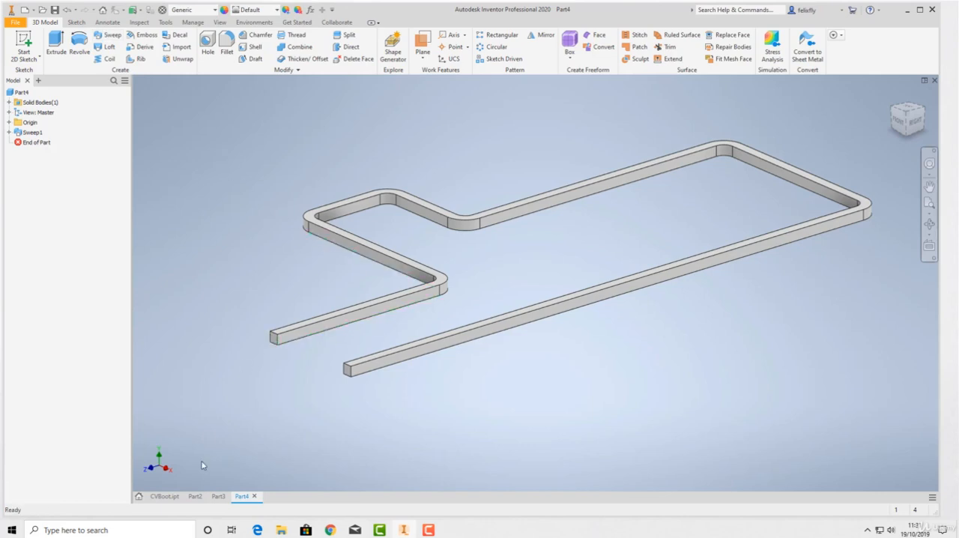
{"action": "scroll", "coordinate": [332, 325], "scroll_direction": "up", "scroll_amount": 5}
{"action": "scroll", "coordinate": [334, 313], "scroll_direction": "down", "scroll_amount": 5}
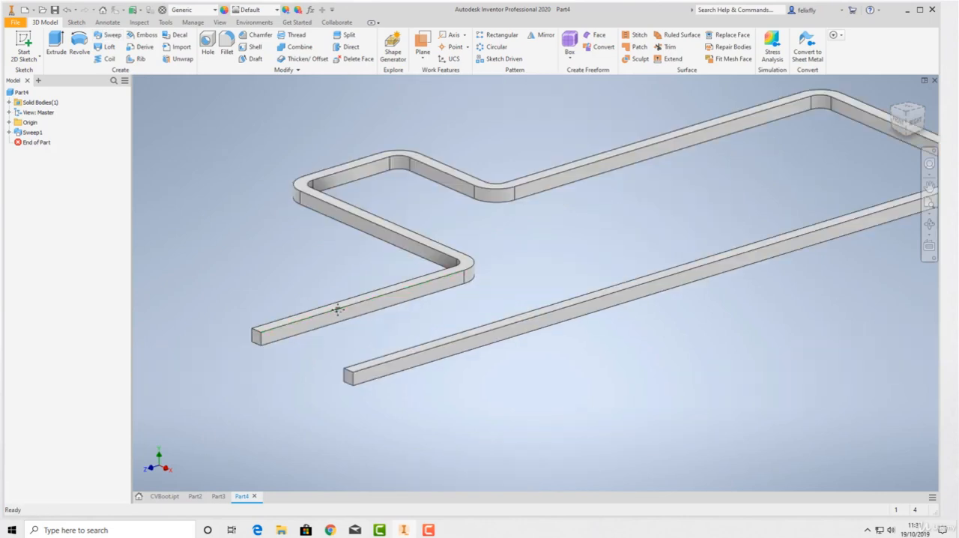
{"action": "scroll", "coordinate": [337, 310], "scroll_direction": "up", "scroll_amount": 1}
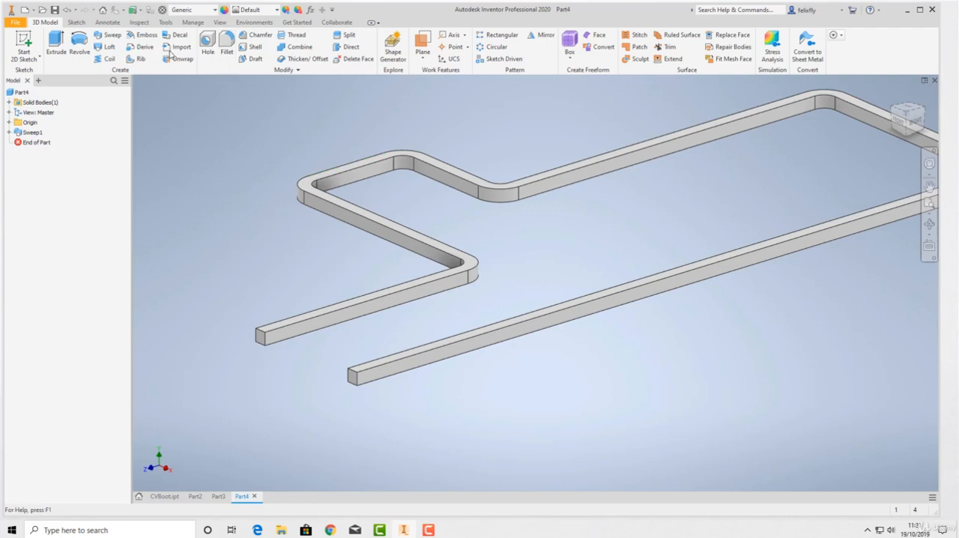
Shell the swept solid with a 1 mm wall thickness, removing both square end faces.
{"action": "left_click", "coordinate": [255, 48]}
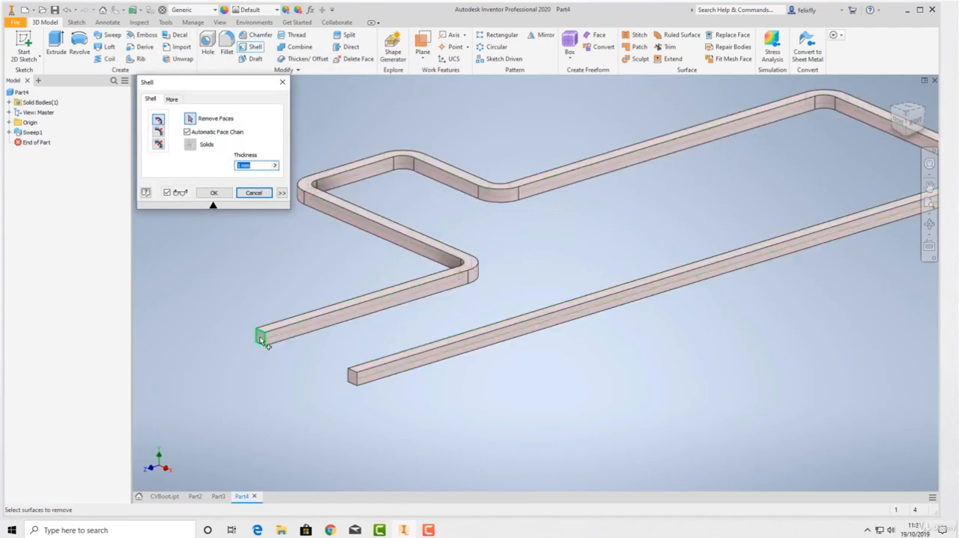
{"action": "scroll", "coordinate": [262, 338], "scroll_direction": "up", "scroll_amount": 3}
{"action": "left_click", "coordinate": [260, 338]}
{"action": "left_click", "coordinate": [588, 481]}
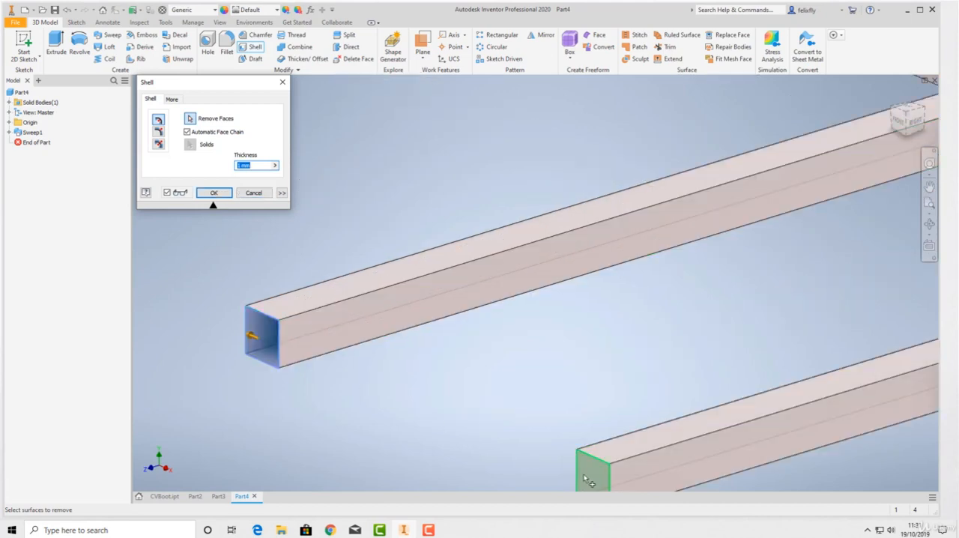
{"action": "scroll", "coordinate": [320, 255], "scroll_direction": "down", "scroll_amount": 4}
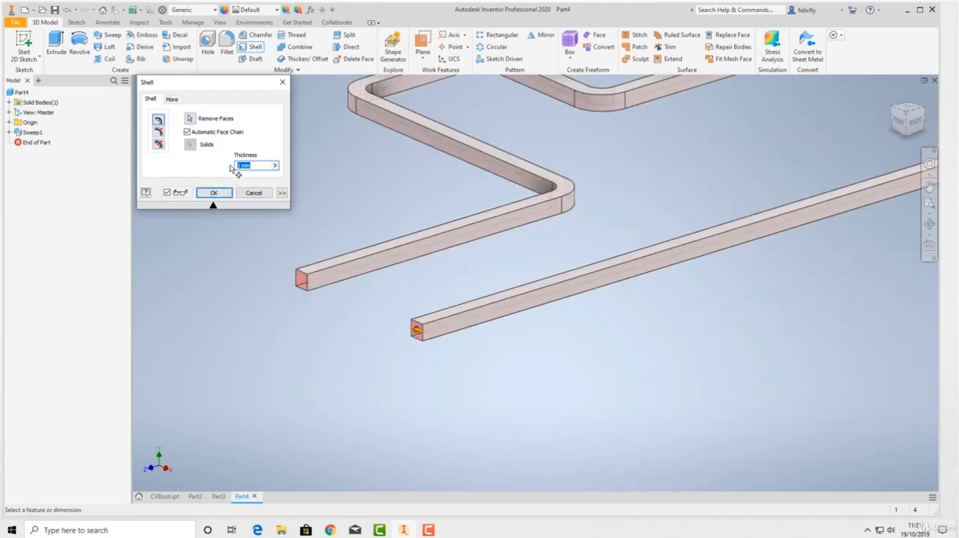
{"action": "left_click", "coordinate": [214, 193]}
Examine the hollow swept body, checking its open ends and the full run of the path from several angles.
{"action": "scroll", "coordinate": [418, 239], "scroll_direction": "down", "scroll_amount": 2}
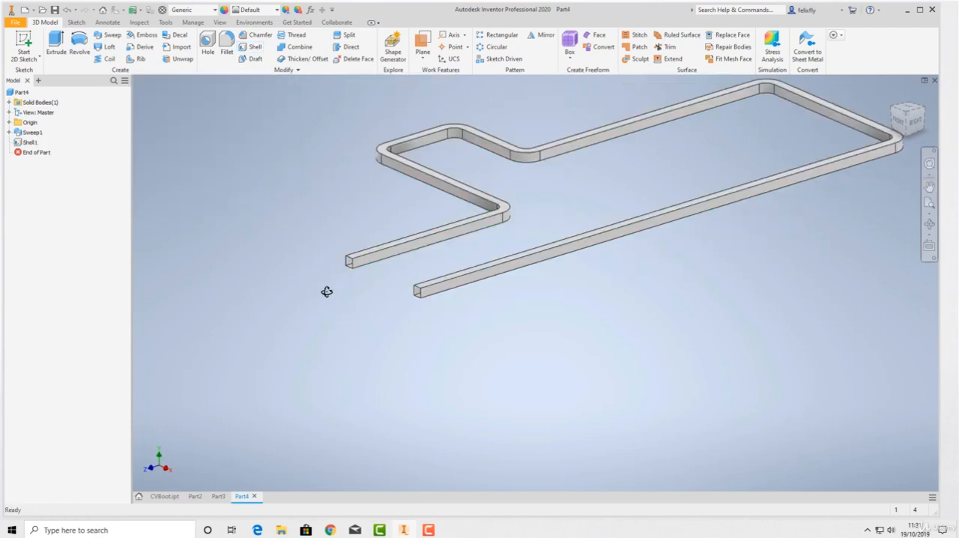
{"action": "mouse_move", "coordinate": [325, 292]}
{"action": "middle_mouse_down", "text": "shift"}
{"action": "mouse_move", "coordinate": [383, 283]}
{"action": "mouse_move", "coordinate": [362, 298]}
{"action": "mouse_move", "coordinate": [315, 303]}
{"action": "middle_mouse_up", "text": "shift"}
{"action": "scroll", "coordinate": [440, 234], "scroll_direction": "down", "scroll_amount": 4}
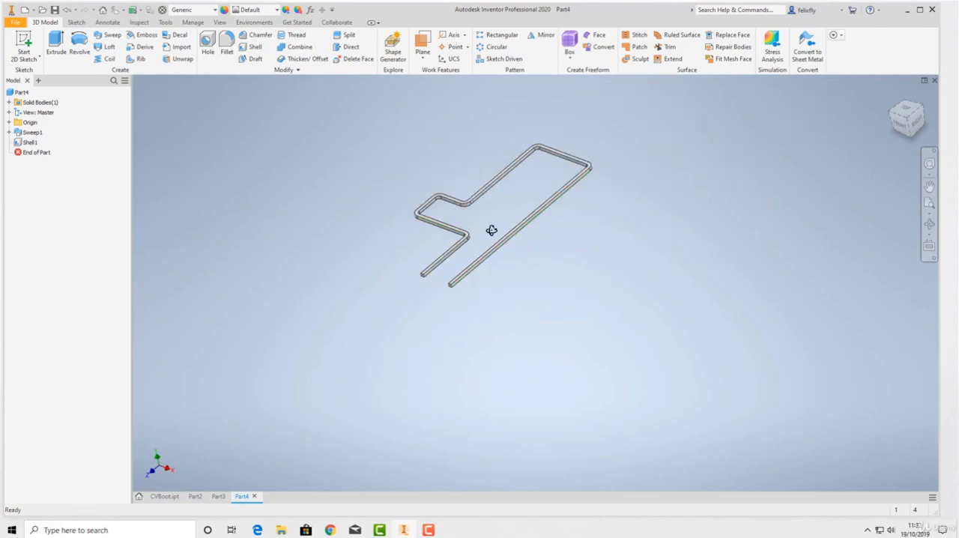
{"action": "middle_click_drag", "start_coordinate": [490, 227], "coordinate": [514, 244], "text": "shift"}
{"action": "scroll", "coordinate": [475, 217], "scroll_direction": "up", "scroll_amount": 5}
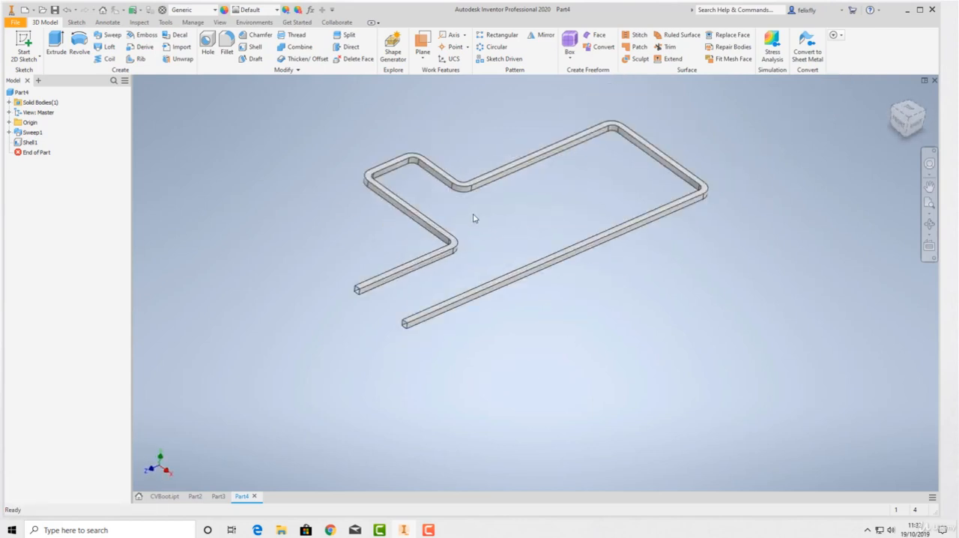
{"action": "scroll", "coordinate": [476, 219], "scroll_direction": "down", "scroll_amount": 1}
{"action": "middle_click_drag", "start_coordinate": [460, 300], "coordinate": [460, 305]}
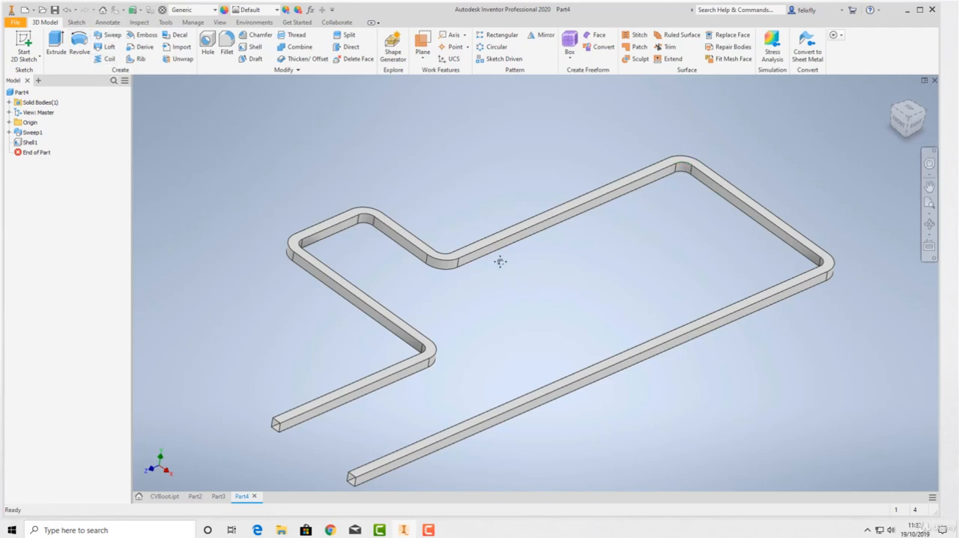
{"action": "middle_click_drag", "start_coordinate": [500, 262], "coordinate": [484, 230]}
{"action": "scroll", "coordinate": [484, 231], "scroll_direction": "down", "scroll_amount": 3}
{"action": "scroll", "coordinate": [483, 230], "scroll_direction": "up", "scroll_amount": 3}
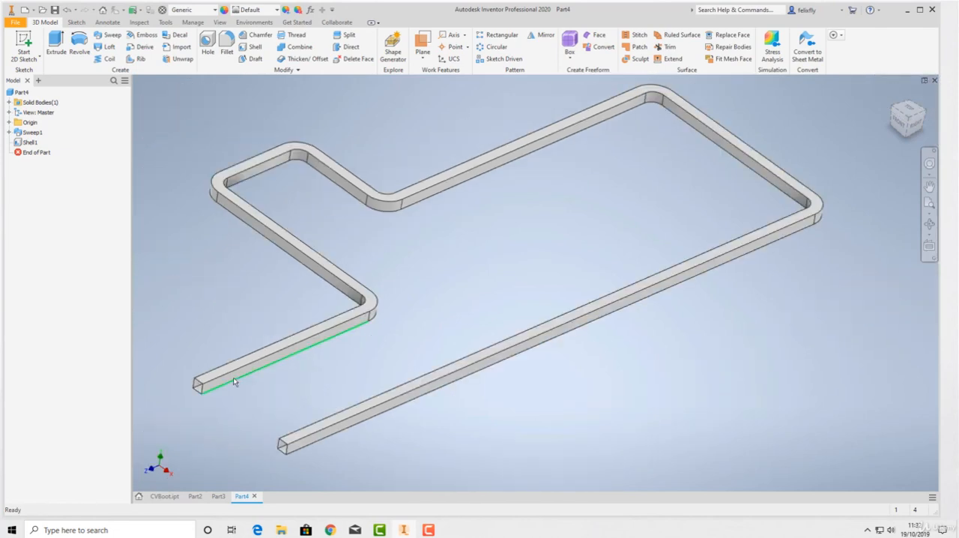